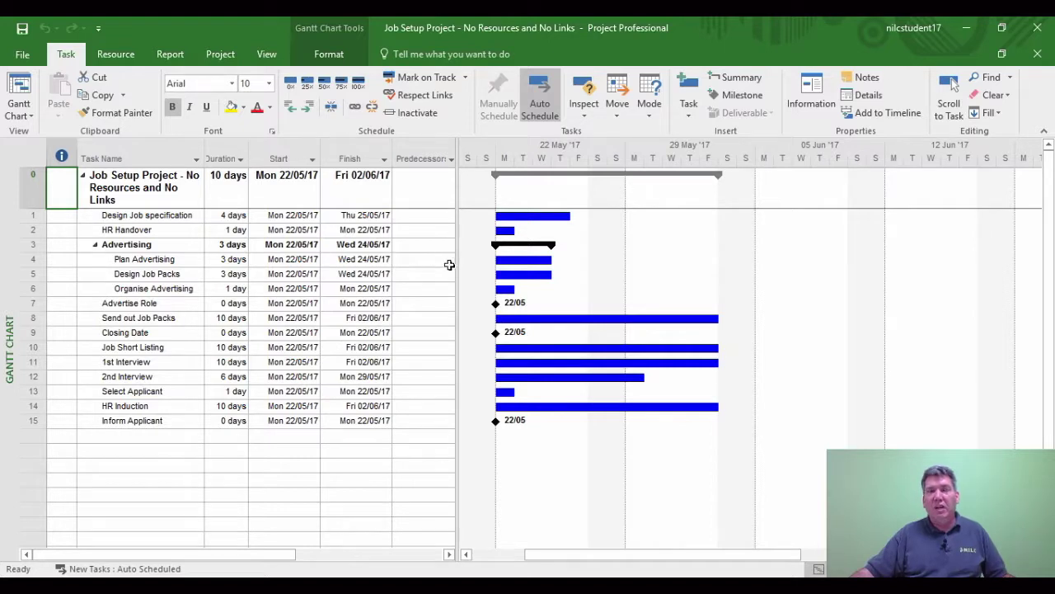
Select the Design Job specification and HR Handover rows in the task sheet, then just HR Handover
{"action": "left_click", "coordinate": [33, 215]}
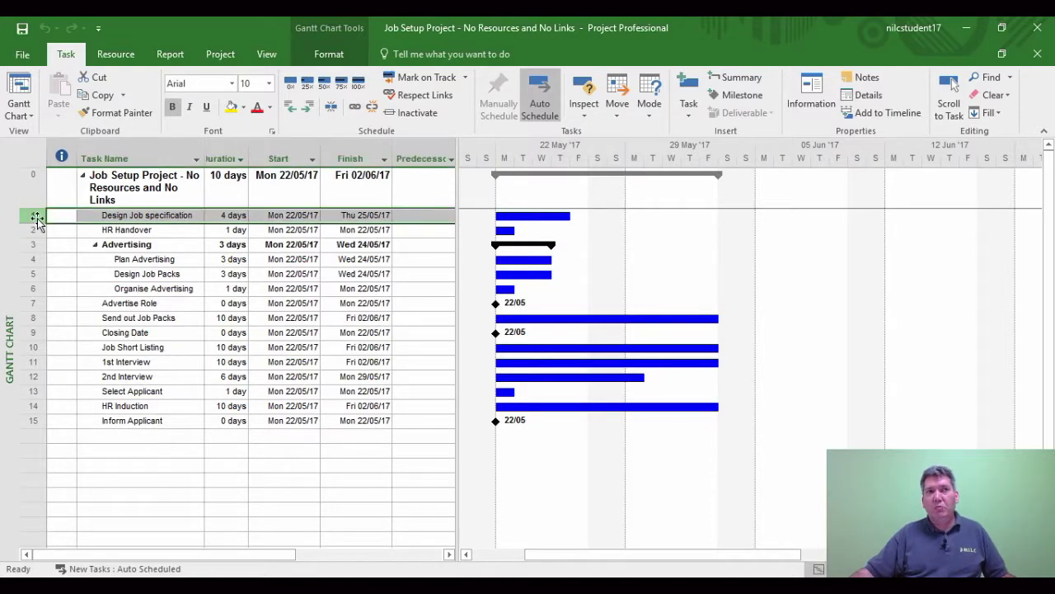
{"action": "left_click", "coordinate": [33, 230]}
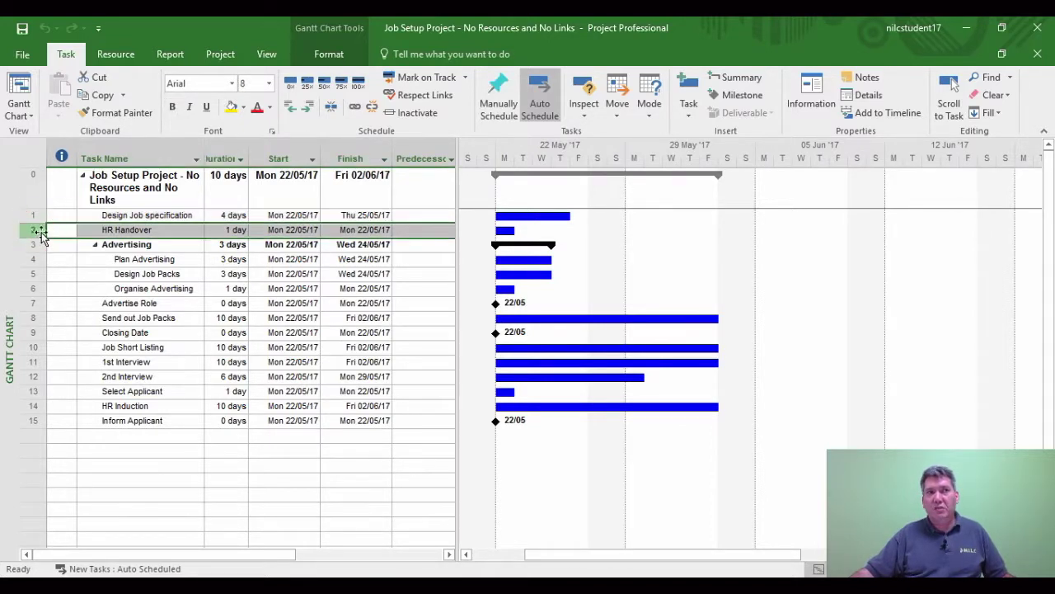
{"action": "left_click", "coordinate": [132, 215]}
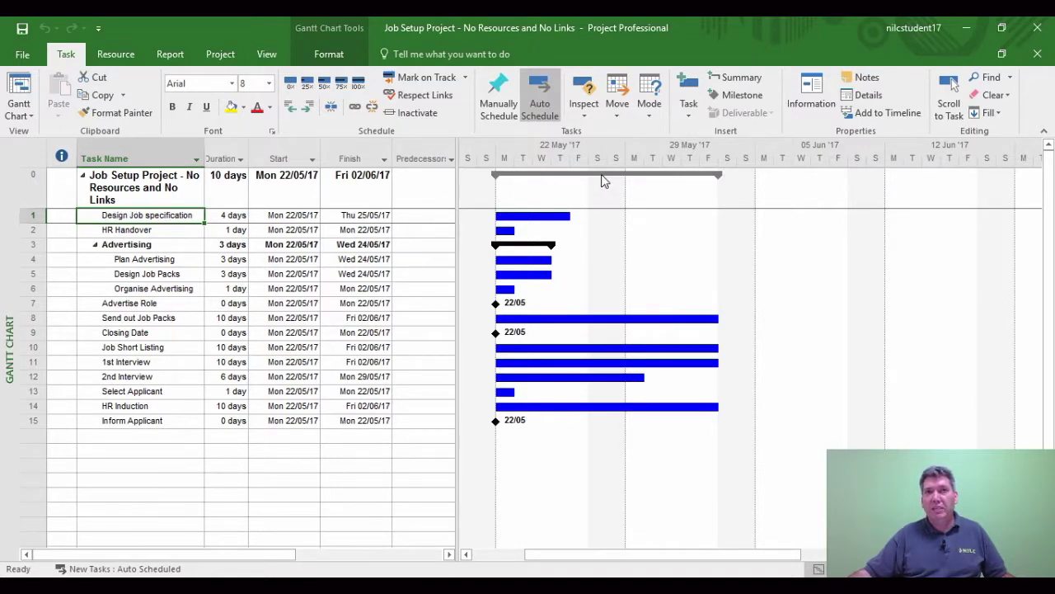
{"action": "mouse_move", "coordinate": [608, 180]}
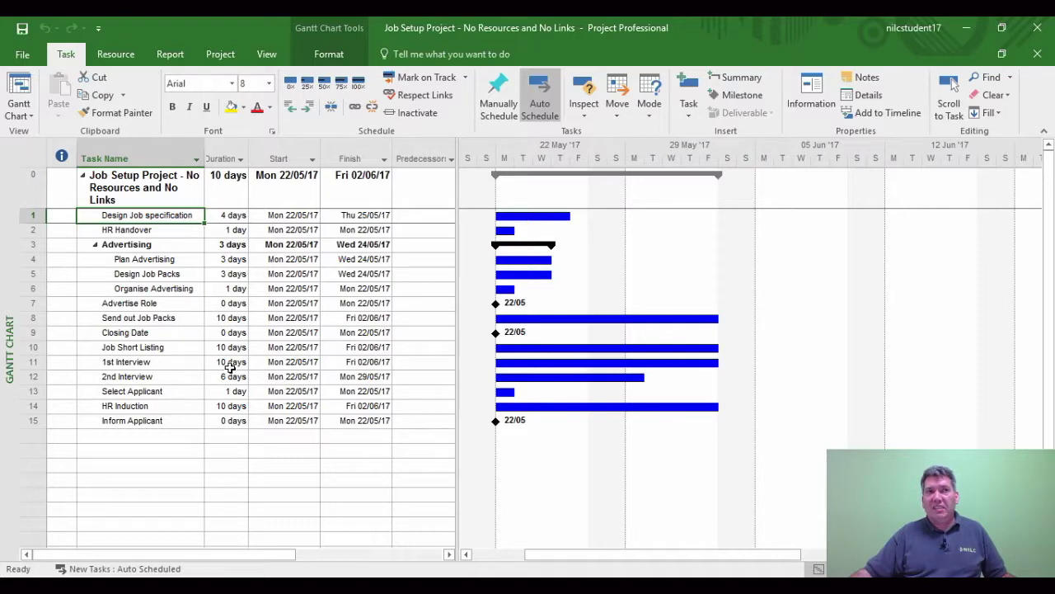
{"action": "left_click", "coordinate": [29, 216]}
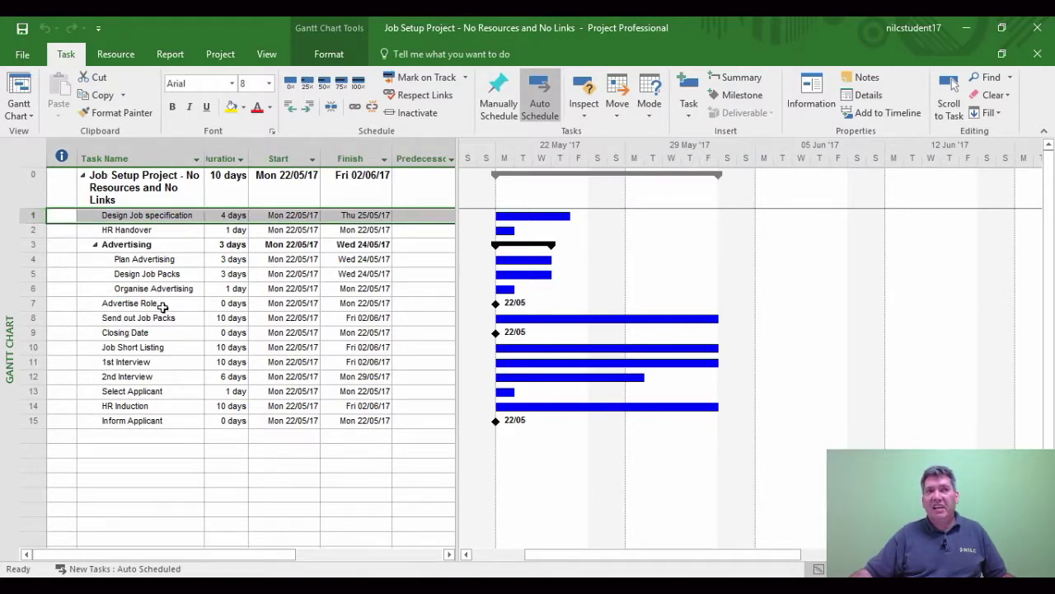
{"action": "left_click", "coordinate": [125, 230]}
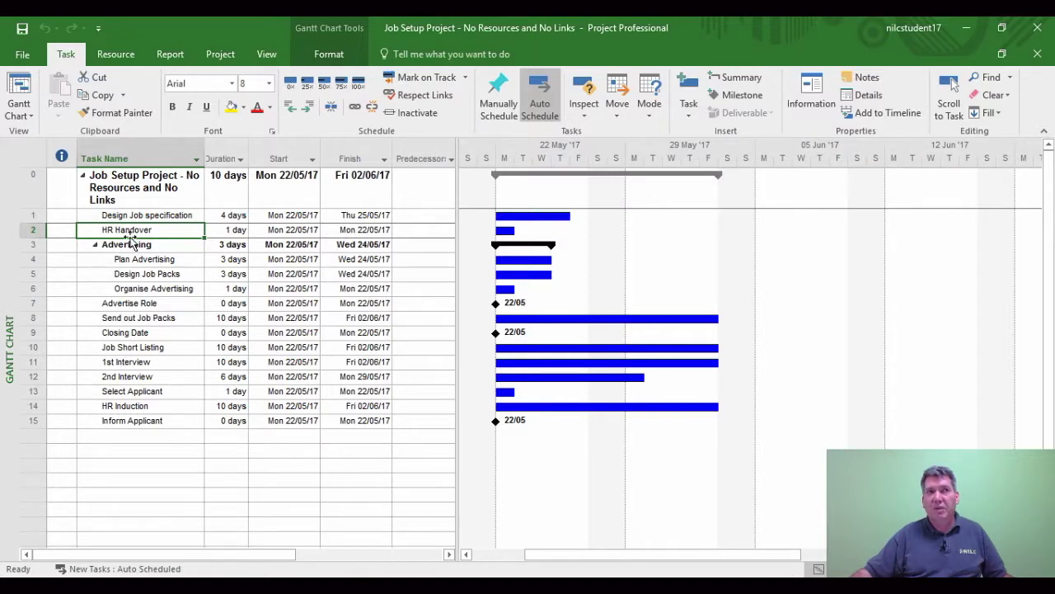
{"action": "left_click", "coordinate": [25, 215]}
{"action": "left_click_drag", "start_coordinate": [25, 215], "coordinate": [27, 230]}
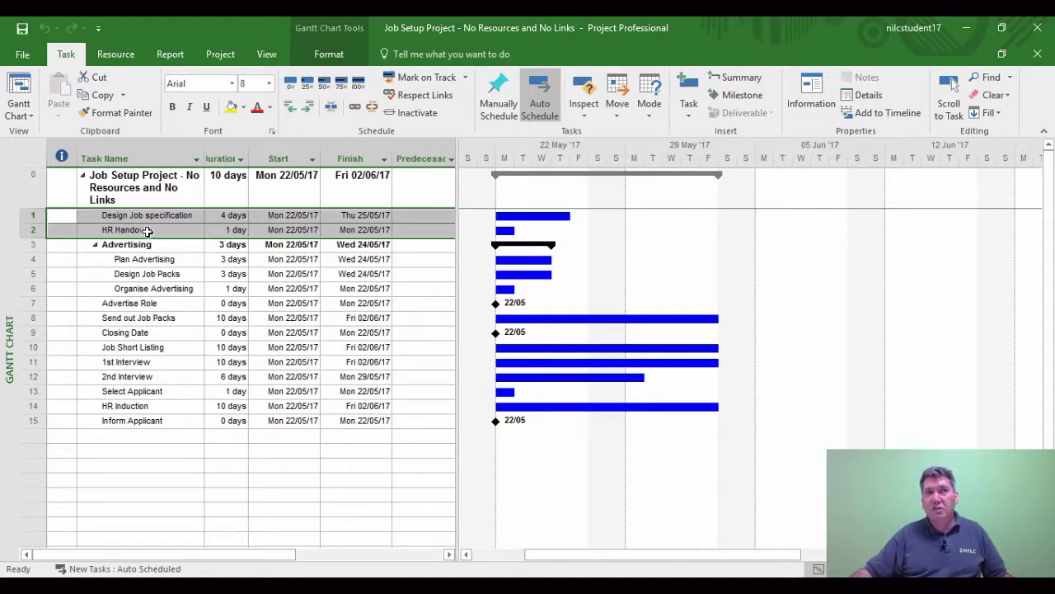
{"action": "left_click", "coordinate": [147, 230]}
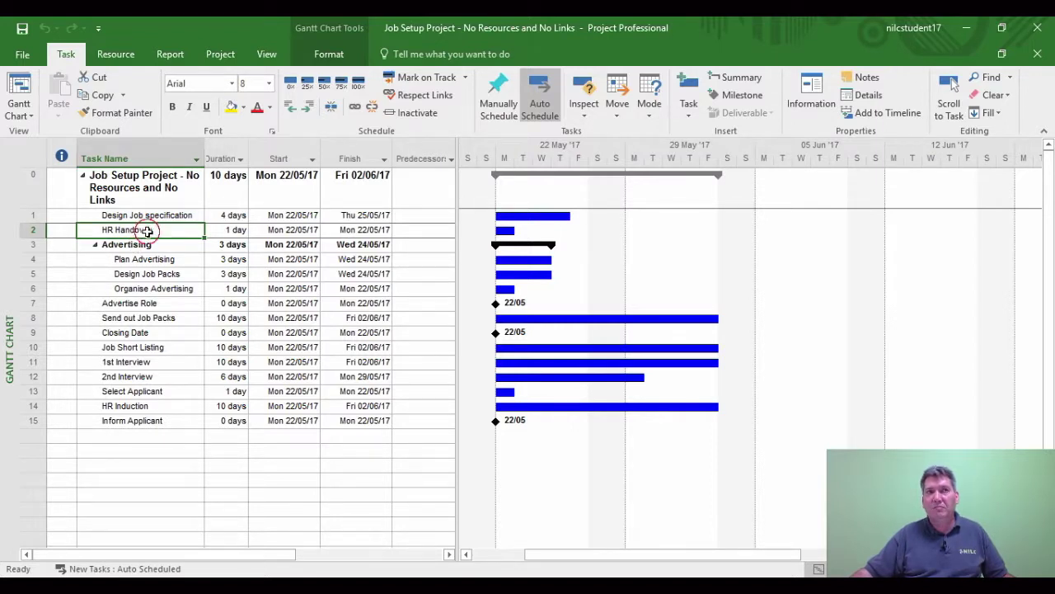
Enter predecessor ID 1, Design Job specification, for HR Handover in Task Information
{"action": "double_click", "coordinate": [147, 230]}
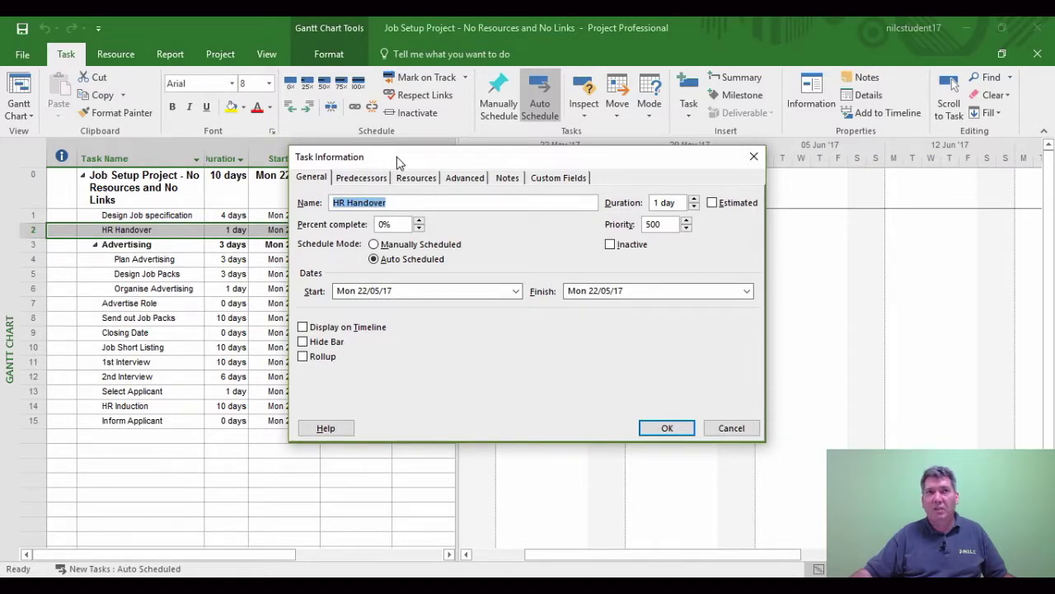
{"action": "left_click_drag", "start_coordinate": [399, 159], "coordinate": [478, 249]}
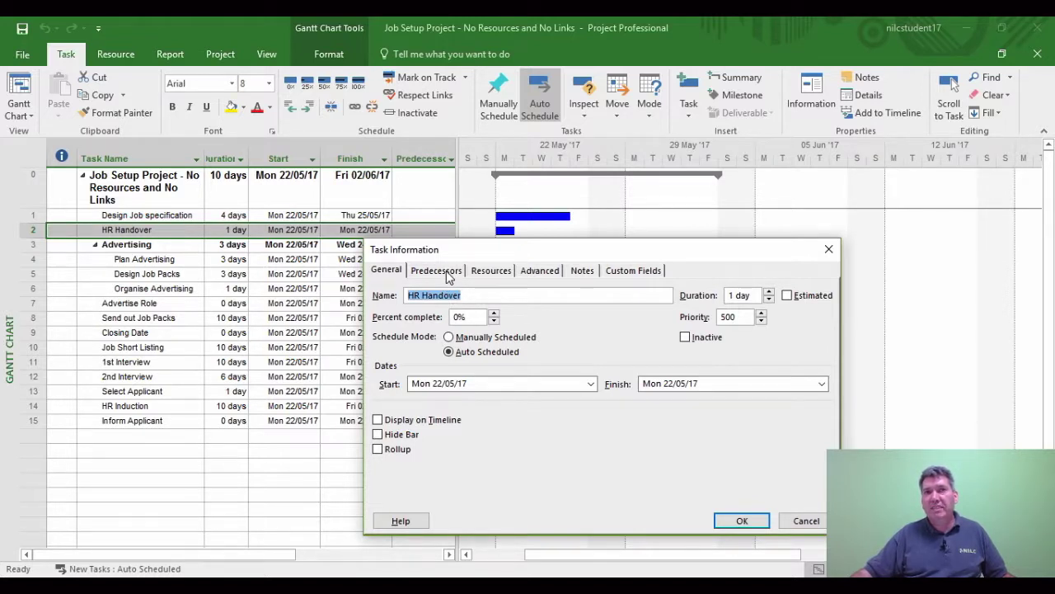
{"action": "left_click", "coordinate": [437, 270]}
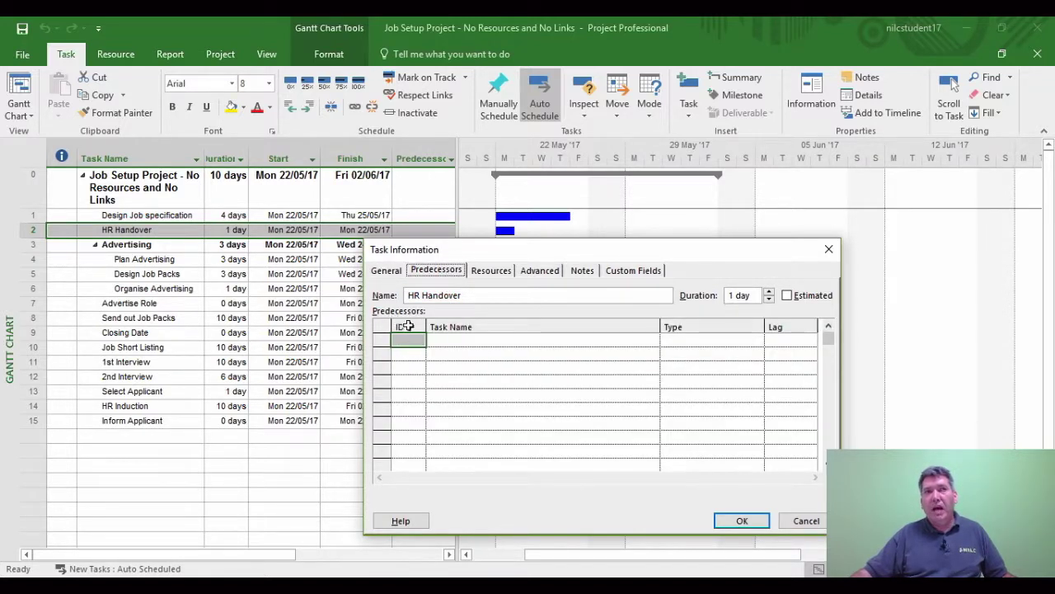
{"action": "left_click", "coordinate": [416, 350]}
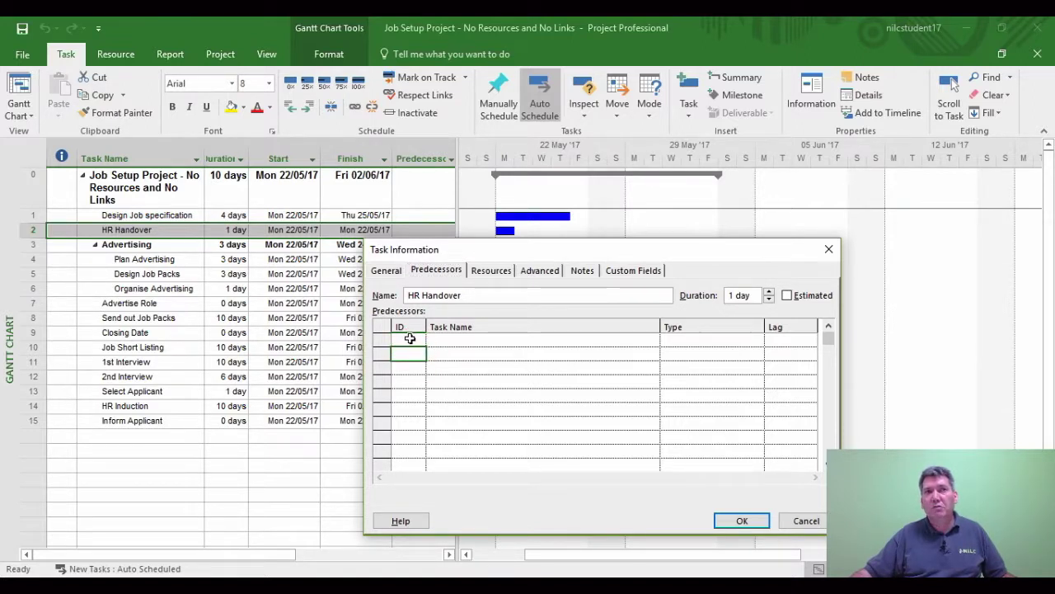
{"action": "left_click", "coordinate": [407, 338]}
{"action": "type", "text": "1"}
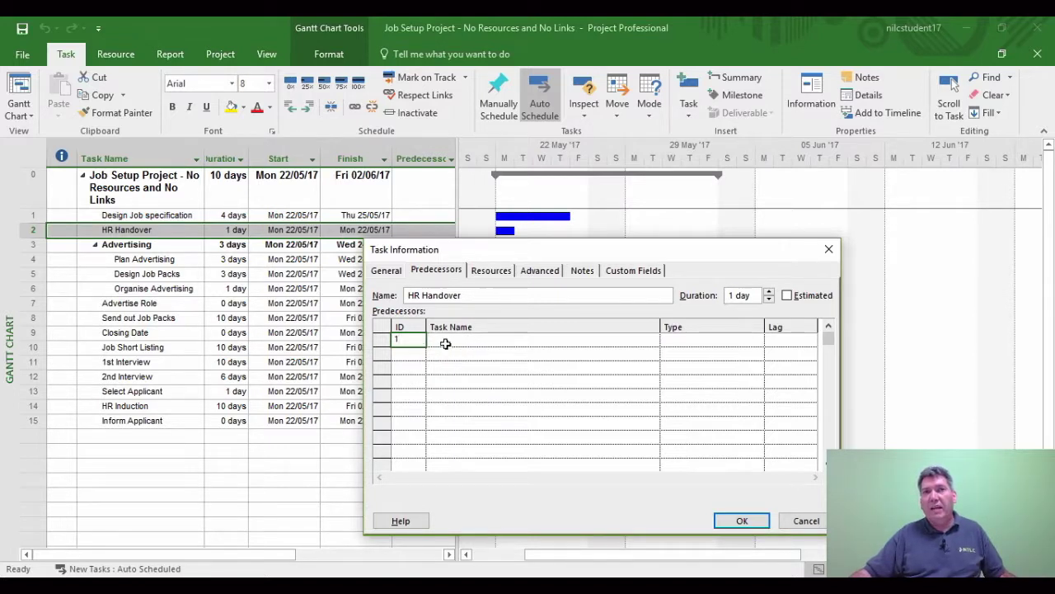
{"action": "left_click", "coordinate": [454, 339]}
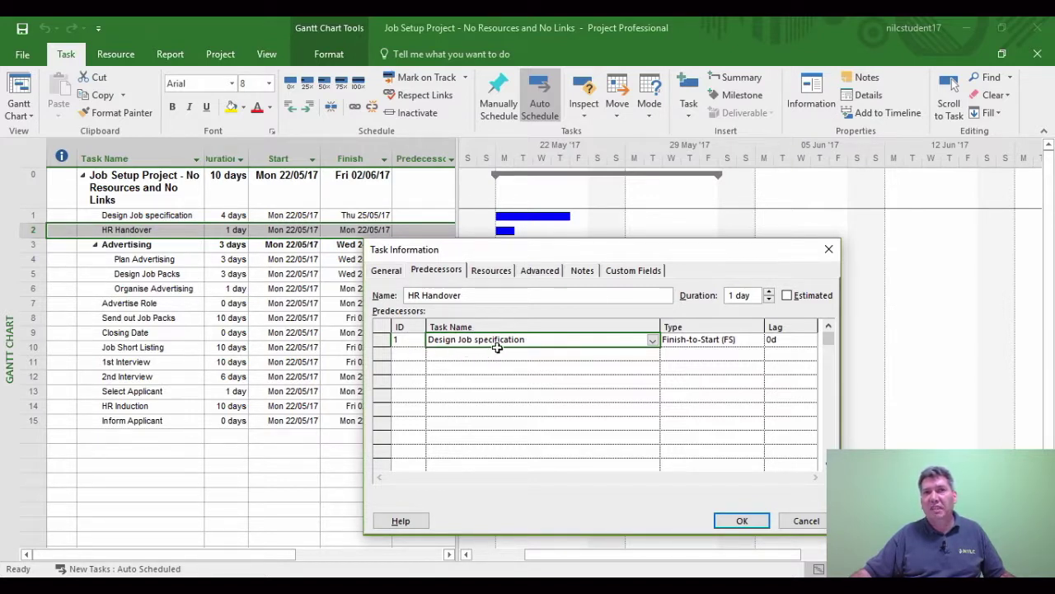
{"action": "left_click", "coordinate": [690, 342]}
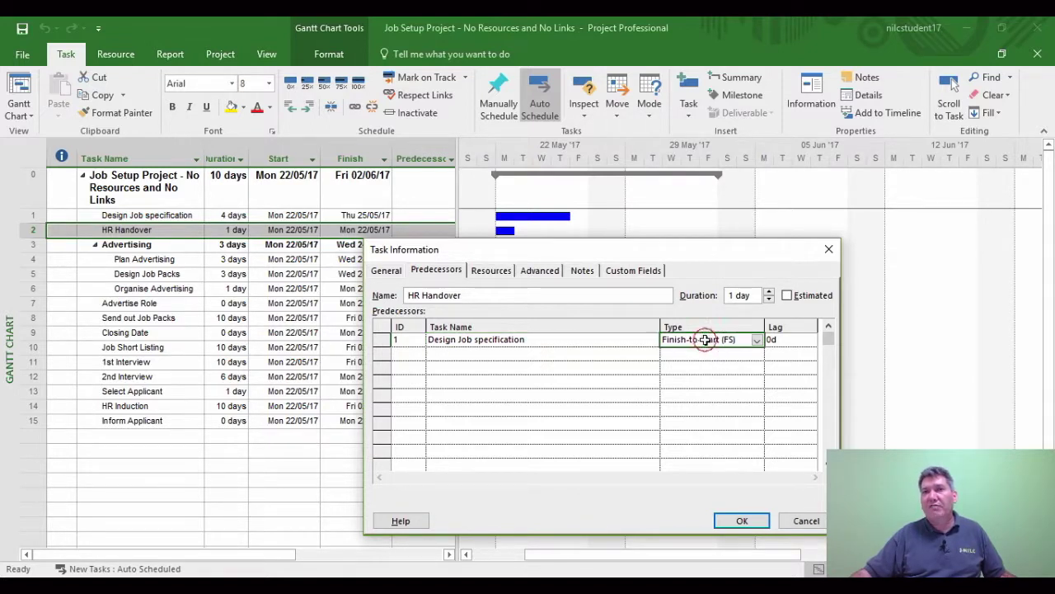
{"action": "left_click", "coordinate": [757, 340]}
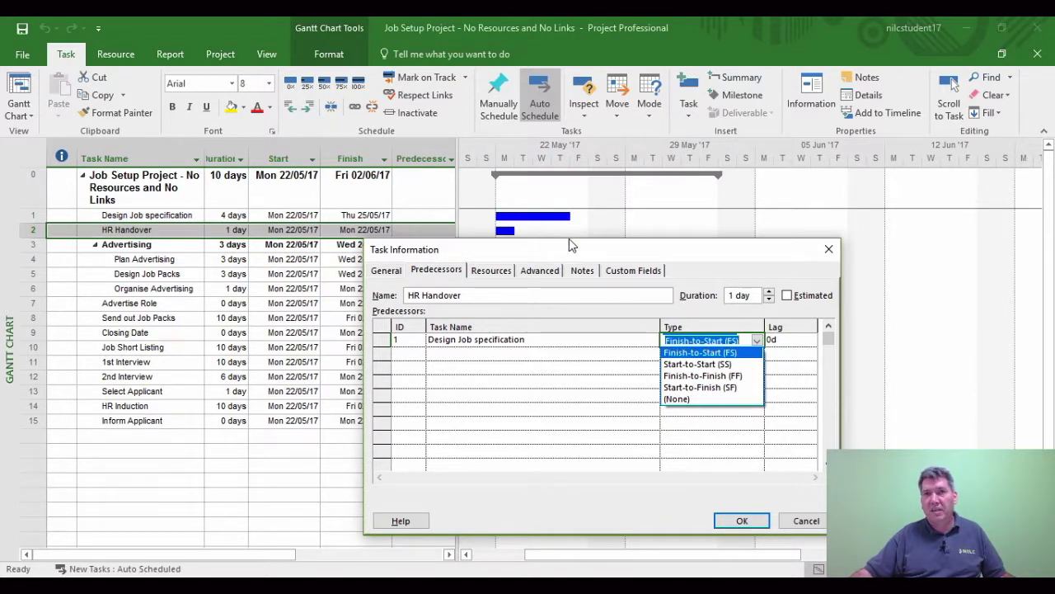
{"action": "left_click", "coordinate": [701, 354]}
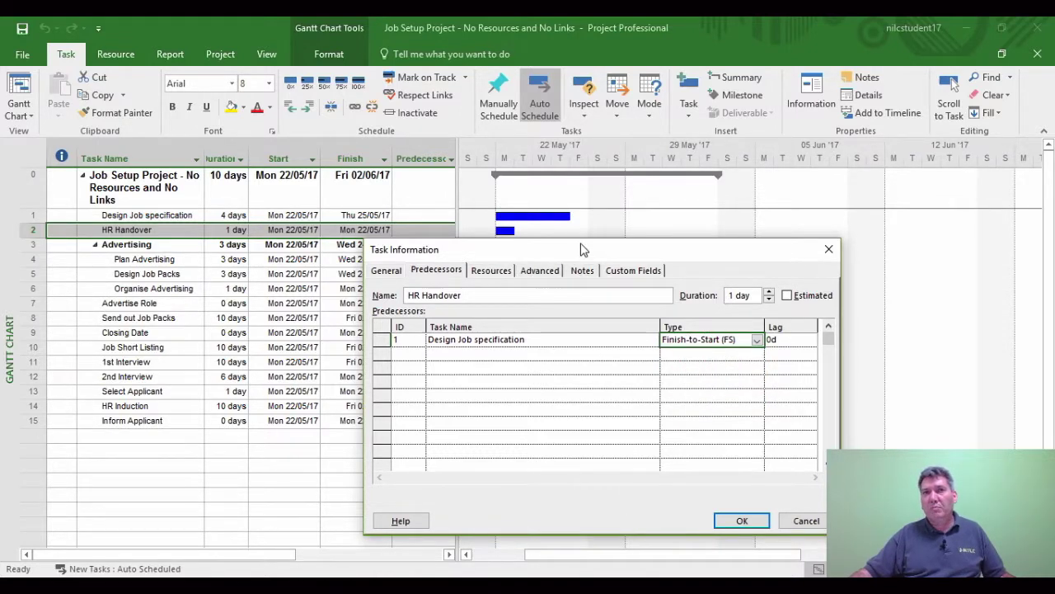
{"action": "left_click_drag", "start_coordinate": [583, 247], "coordinate": [605, 321]}
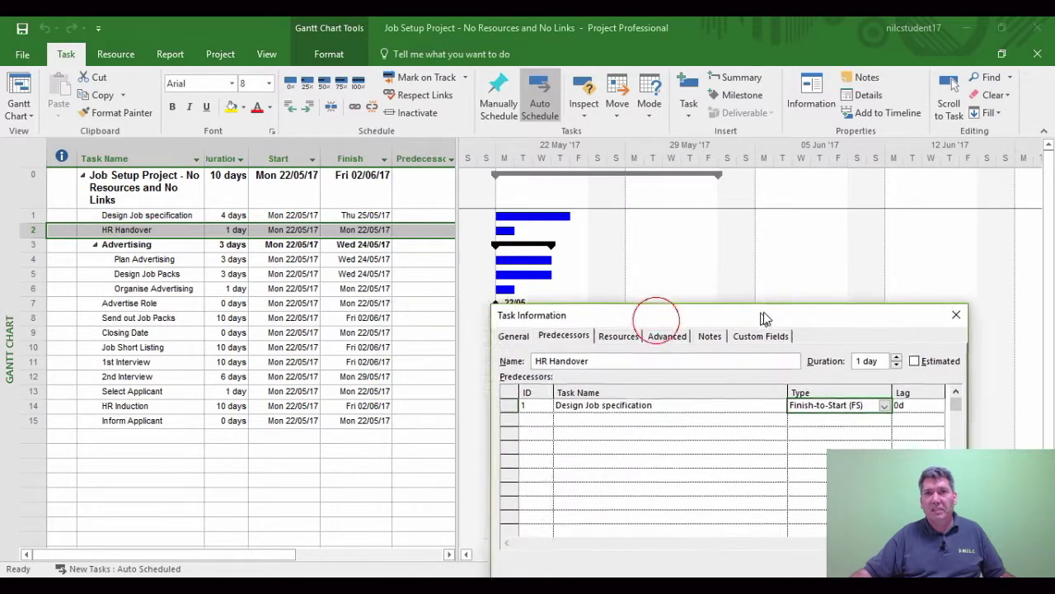
{"action": "left_click_drag", "start_coordinate": [763, 317], "coordinate": [787, 258]}
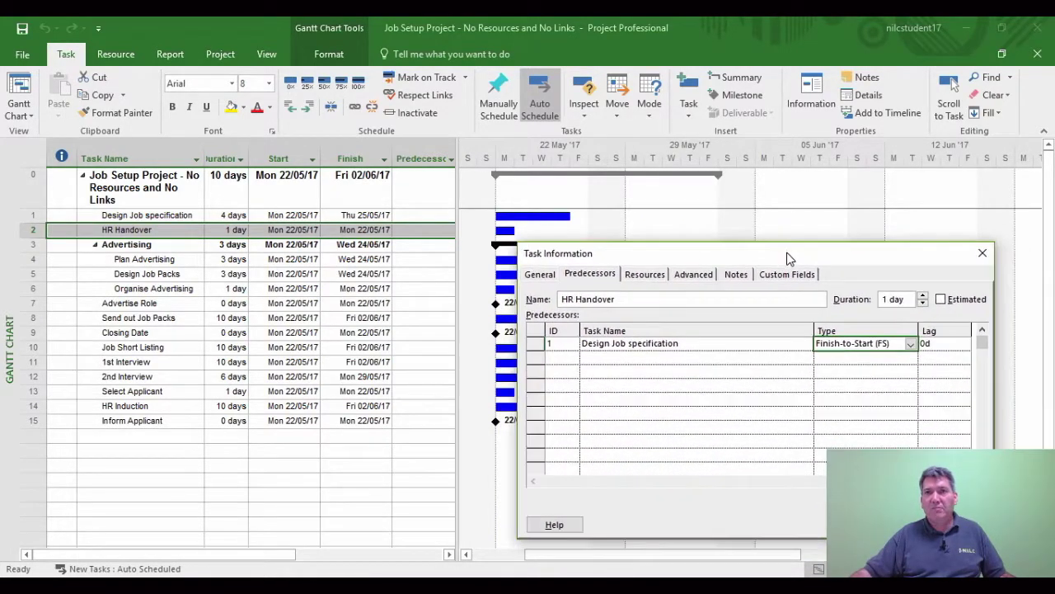
{"action": "key", "text": "Return"}
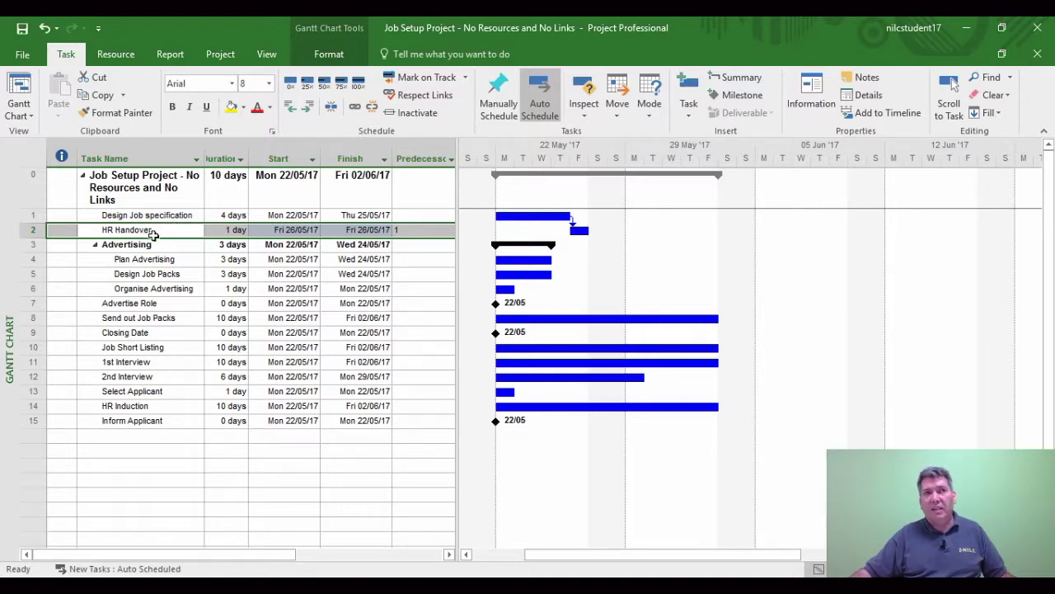
{"action": "double_click", "coordinate": [134, 232]}
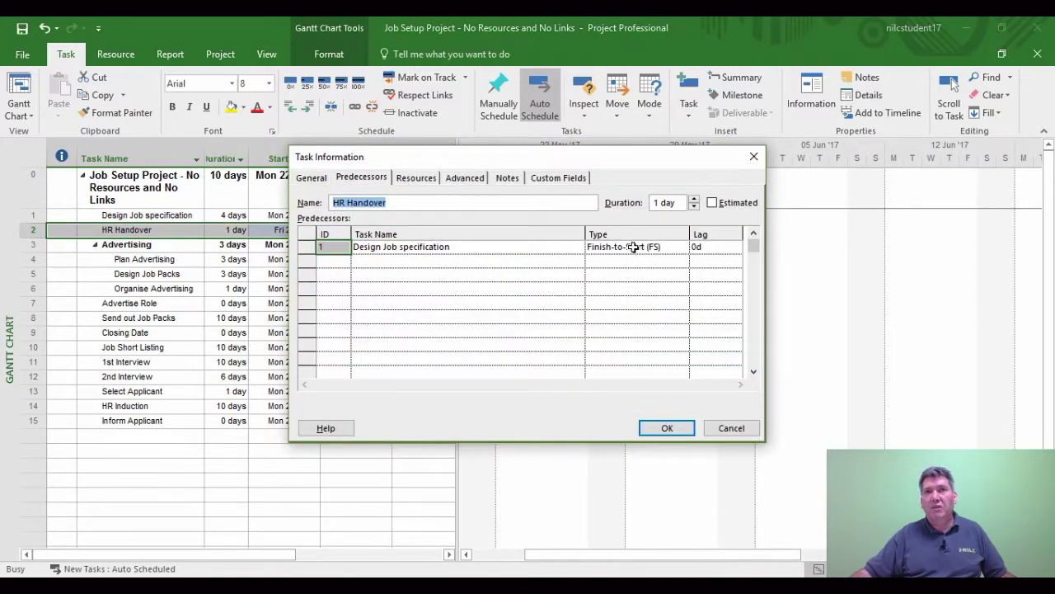
{"action": "left_click", "coordinate": [633, 251]}
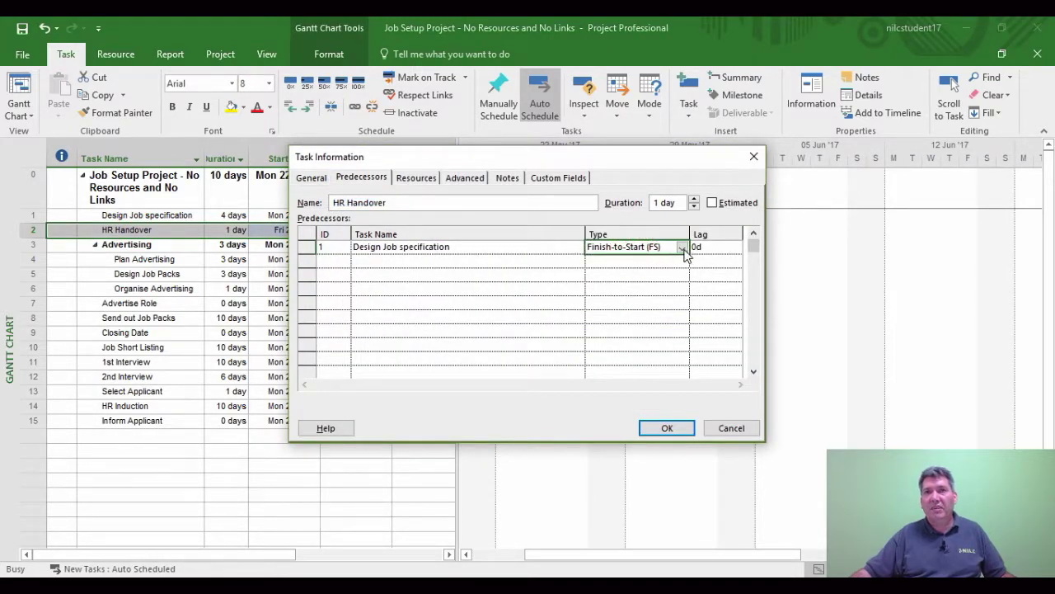
{"action": "left_click", "coordinate": [682, 248]}
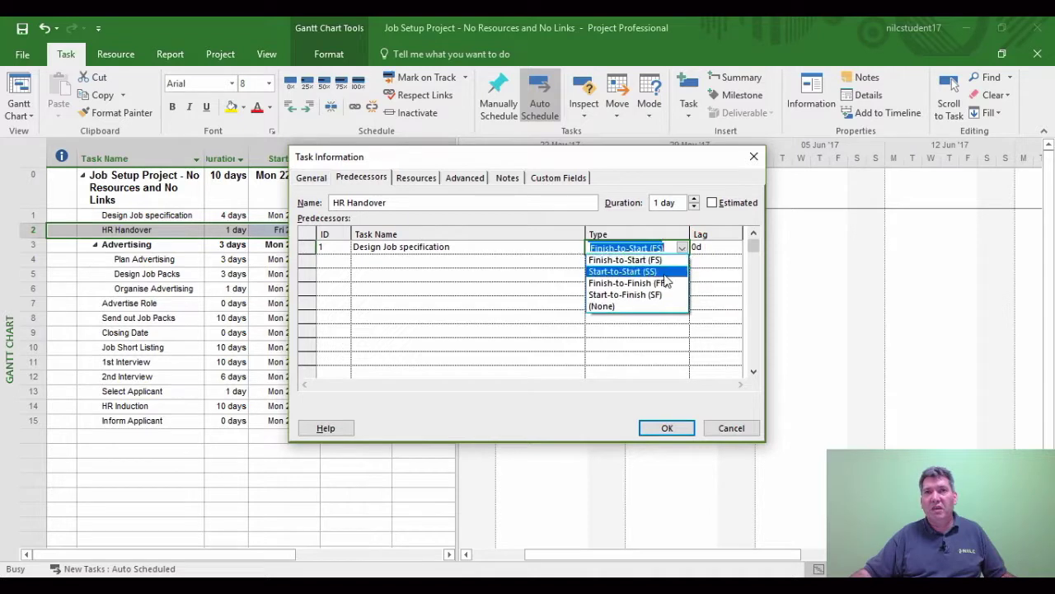
{"action": "left_click", "coordinate": [620, 306]}
{"action": "left_click", "coordinate": [666, 429]}
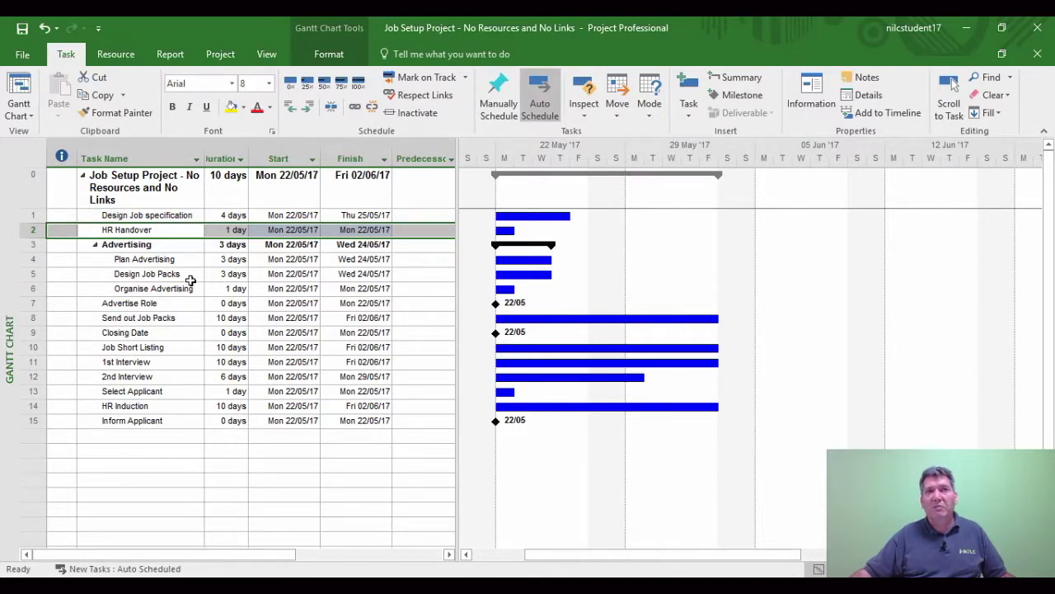
{"action": "double_click", "coordinate": [155, 232]}
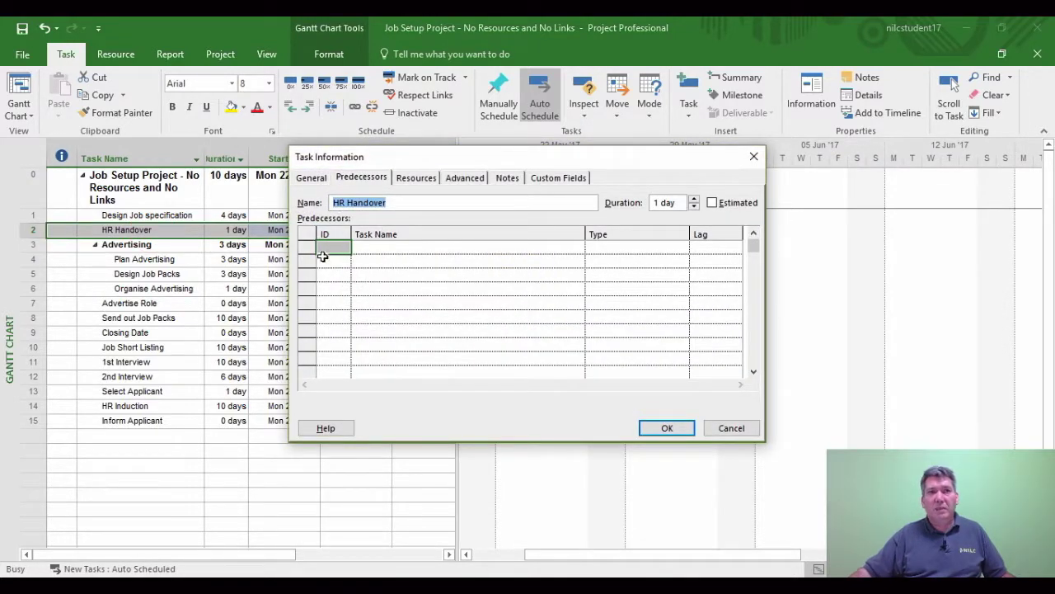
Discard the accidental task-name edit and enter predecessor ID 1 for HR Handover
{"action": "type", "text": "1"}
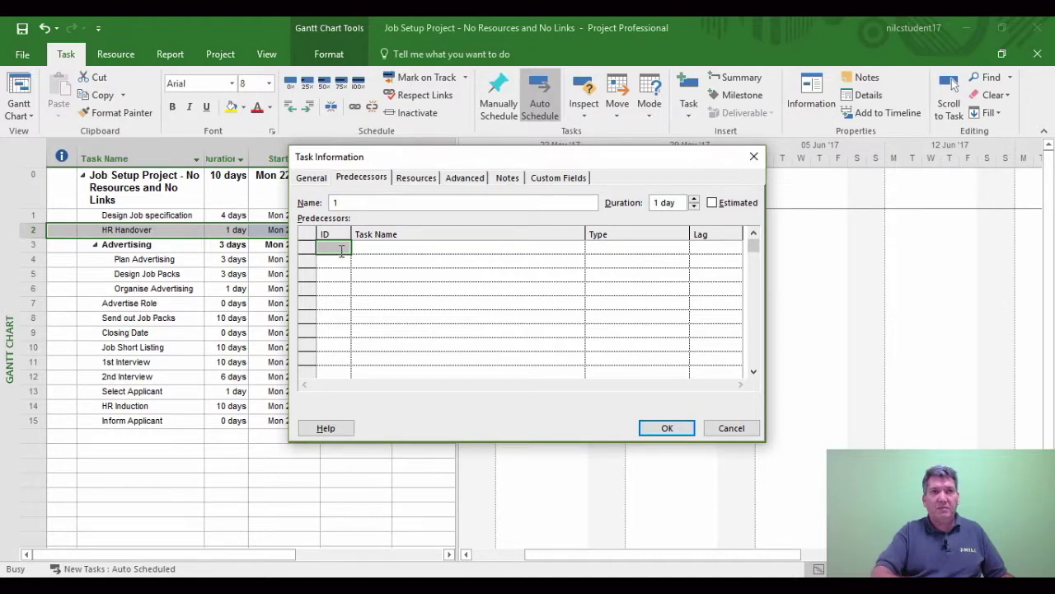
{"action": "left_click", "coordinate": [727, 430]}
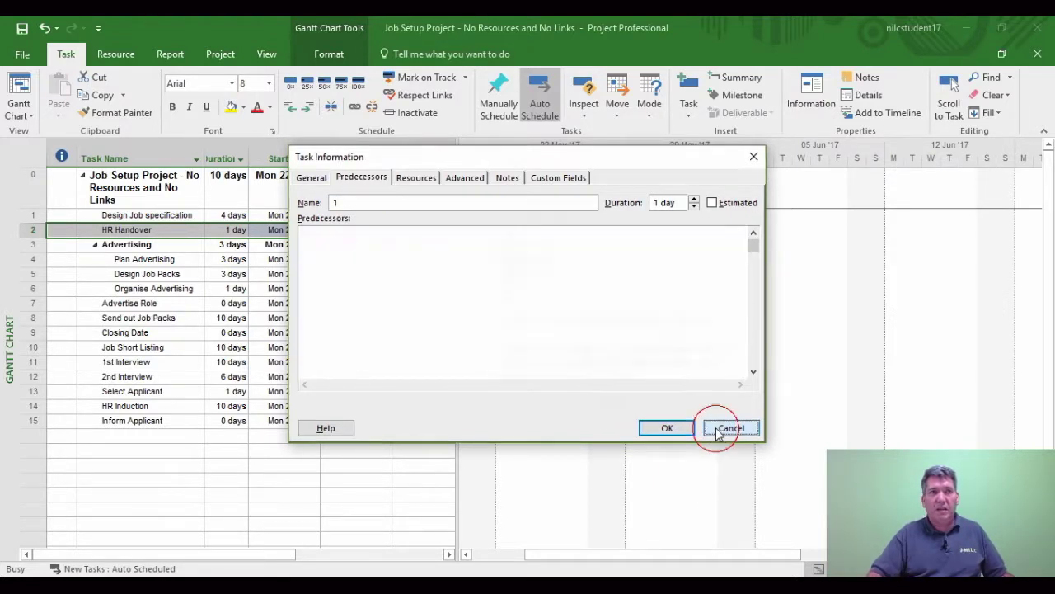
{"action": "double_click", "coordinate": [167, 230]}
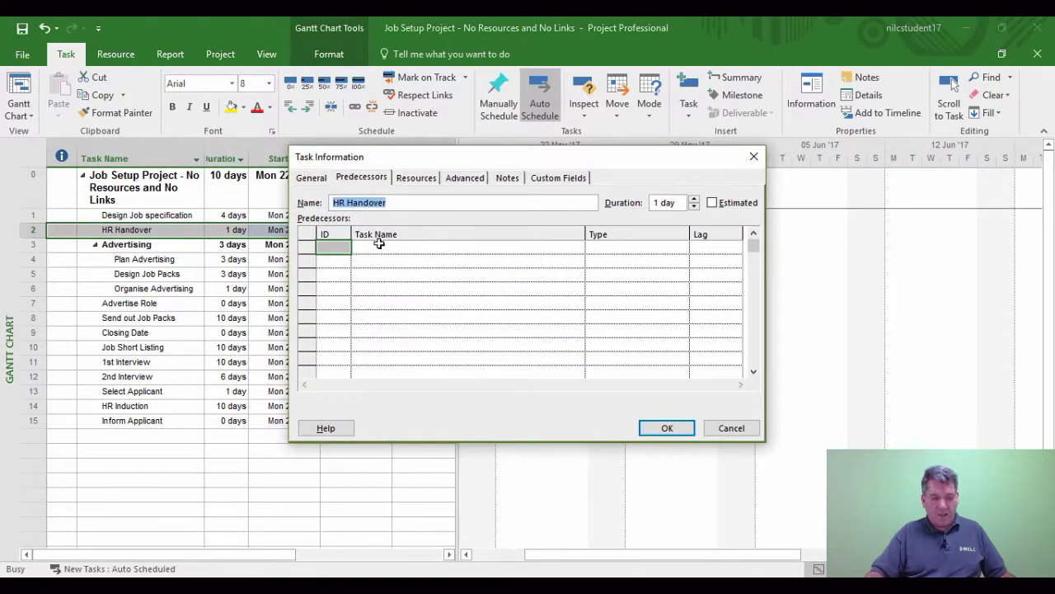
{"action": "left_click", "coordinate": [336, 261]}
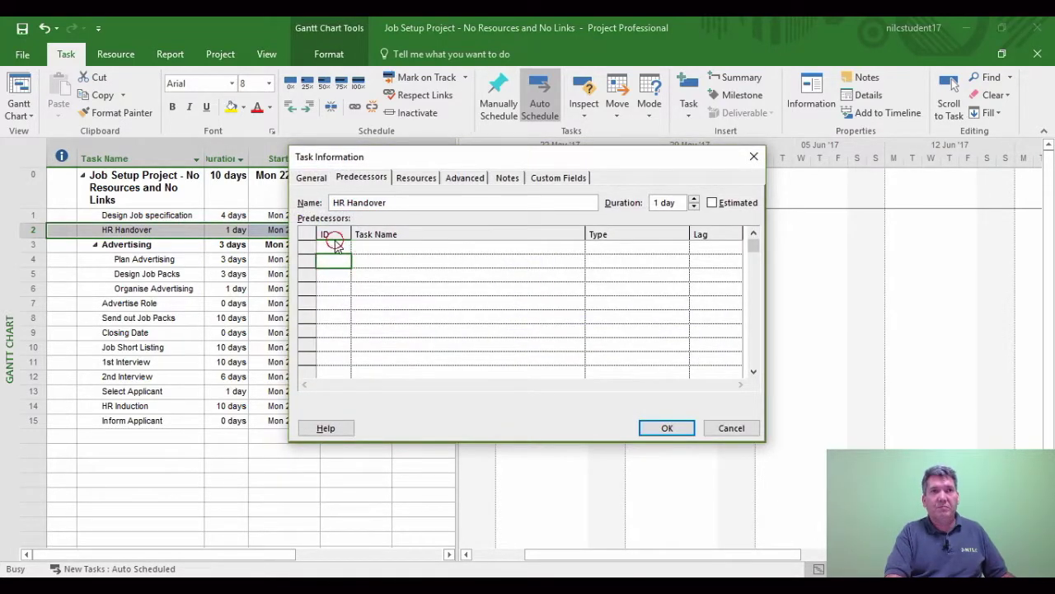
{"action": "left_click", "coordinate": [334, 248]}
{"action": "type", "text": "1"}
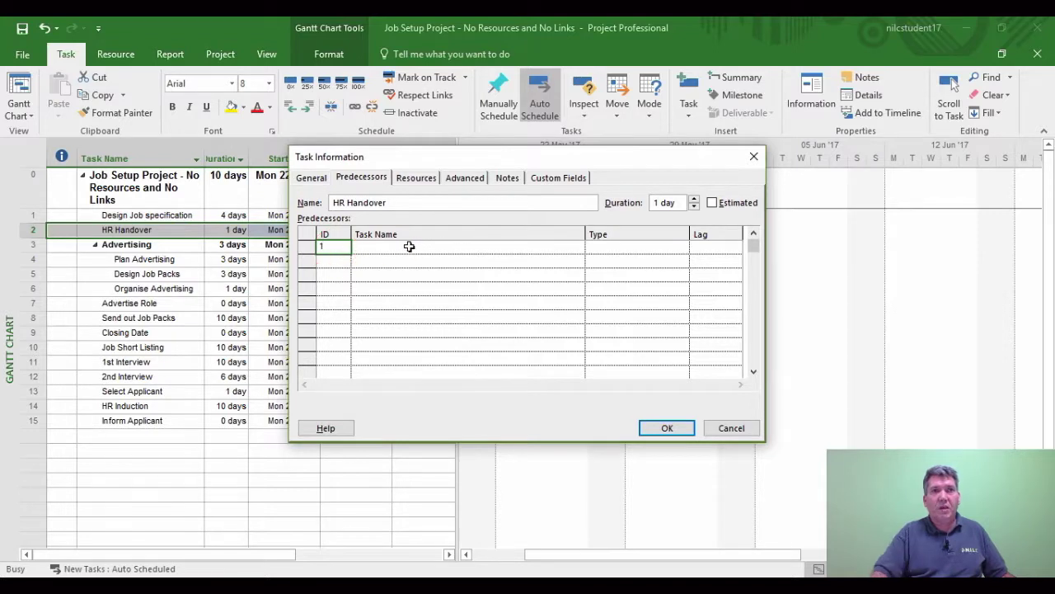
{"action": "left_click", "coordinate": [404, 246]}
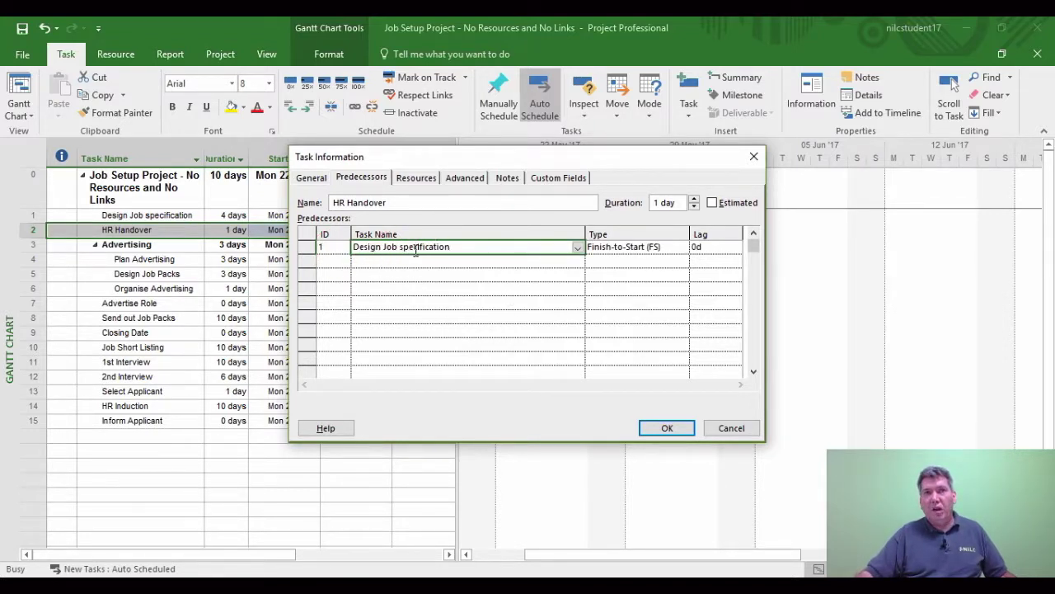
Change the Design Job specification link type to Start-to-Start (SS)
{"action": "left_click", "coordinate": [651, 251]}
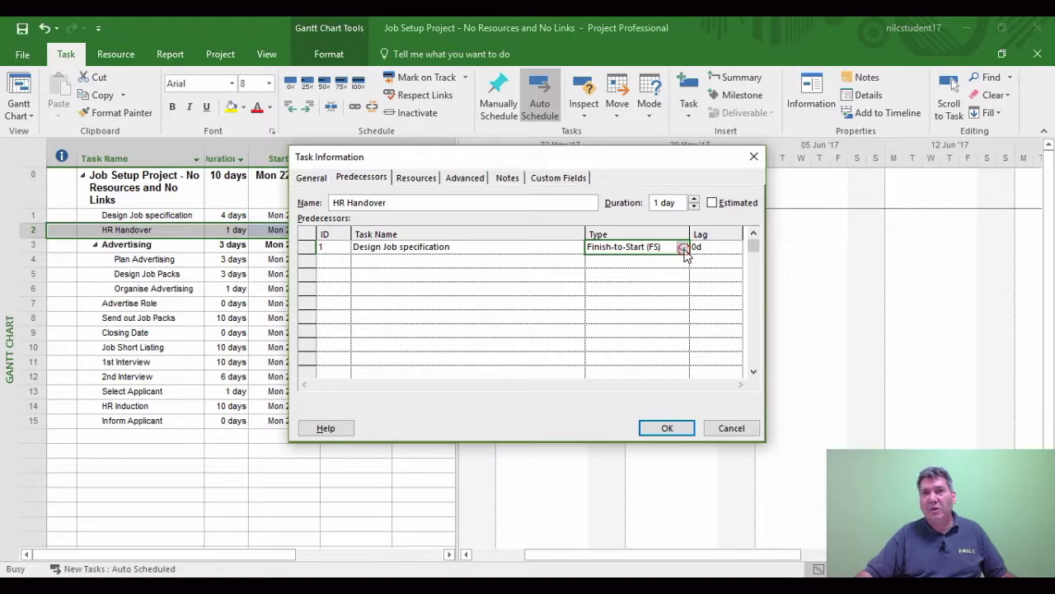
{"action": "left_click", "coordinate": [682, 249]}
{"action": "left_click", "coordinate": [625, 274]}
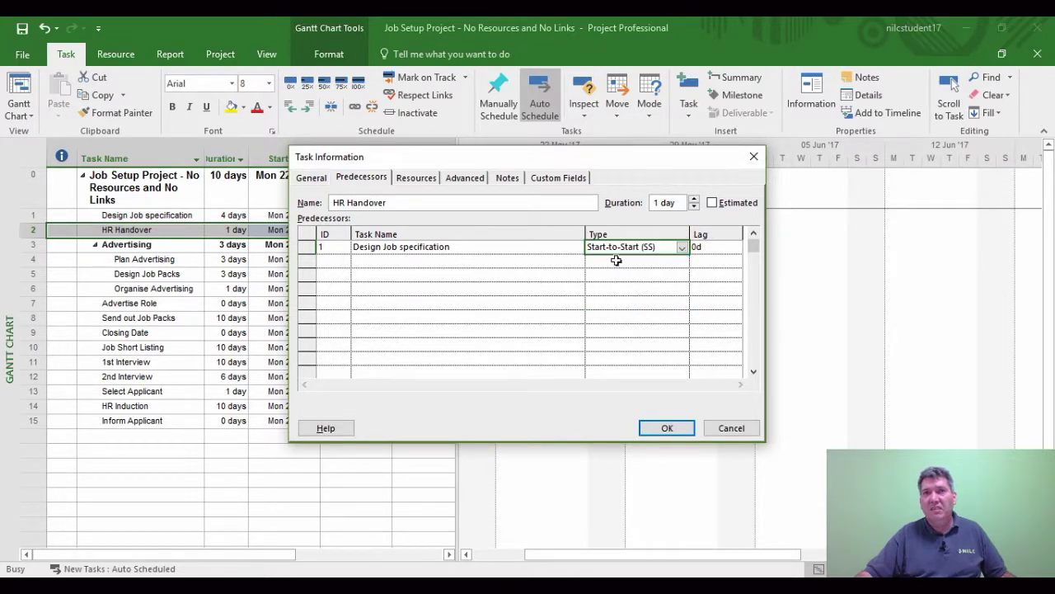
{"action": "left_click_drag", "start_coordinate": [551, 164], "coordinate": [723, 266]}
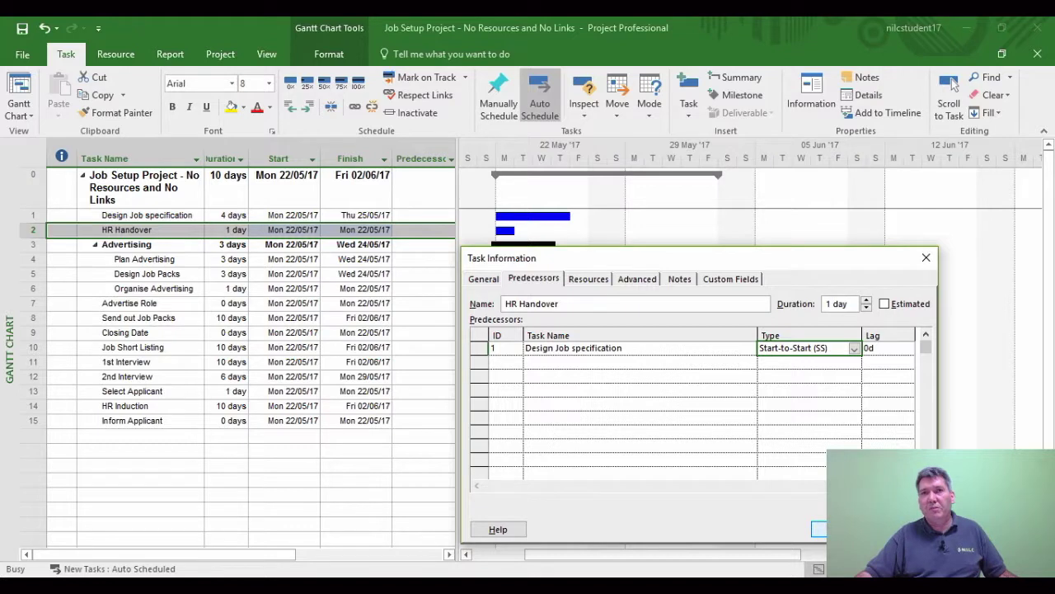
Apply the Start-to-Start link and check HR Handover's Predecessors column reads 1SS
{"action": "left_click", "coordinate": [818, 529]}
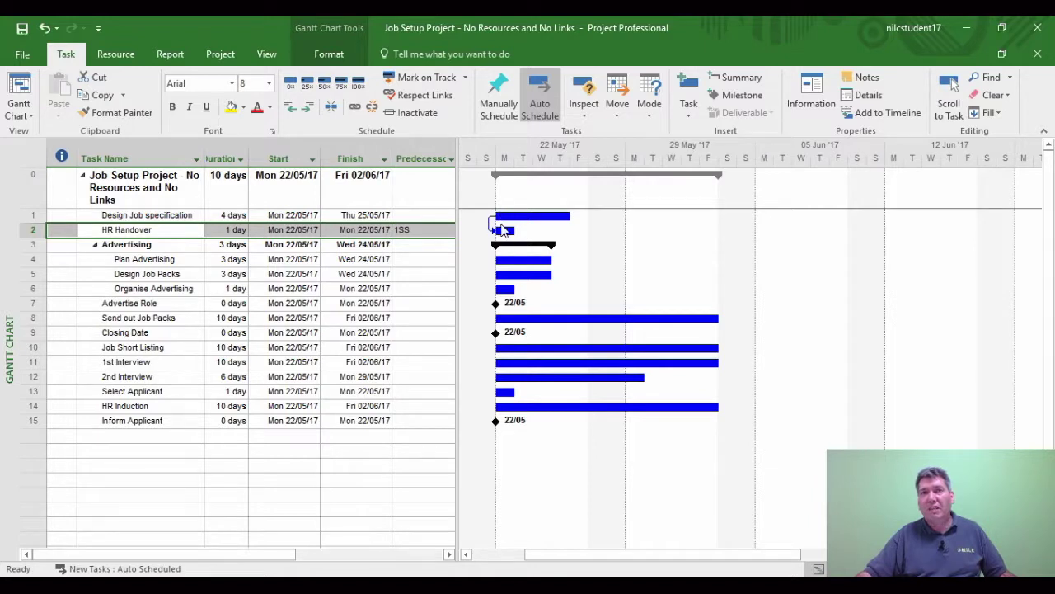
{"action": "left_click_drag", "start_coordinate": [456, 255], "coordinate": [483, 257]}
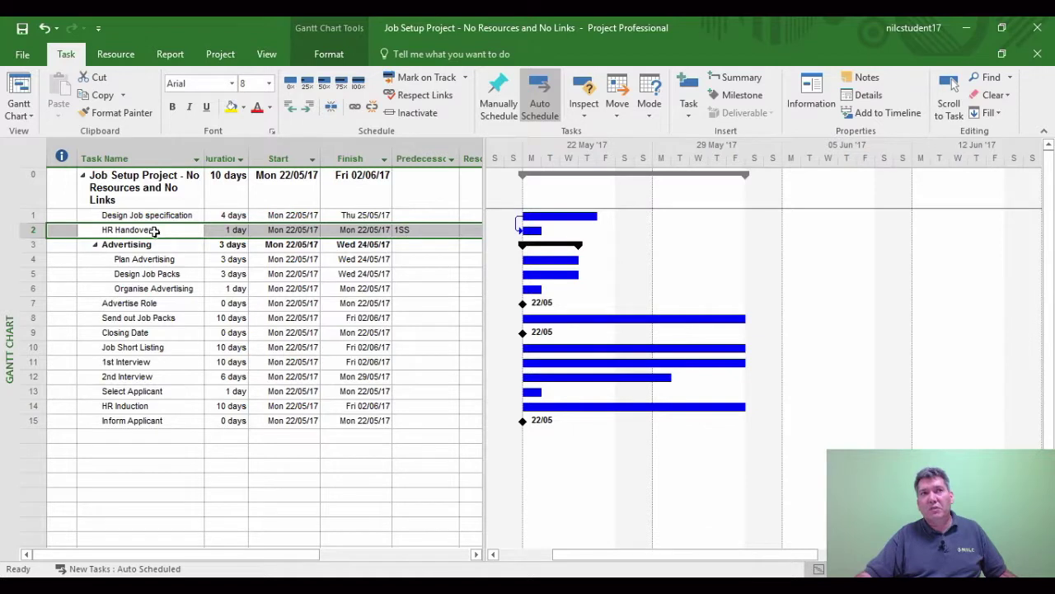
{"action": "left_click", "coordinate": [400, 229]}
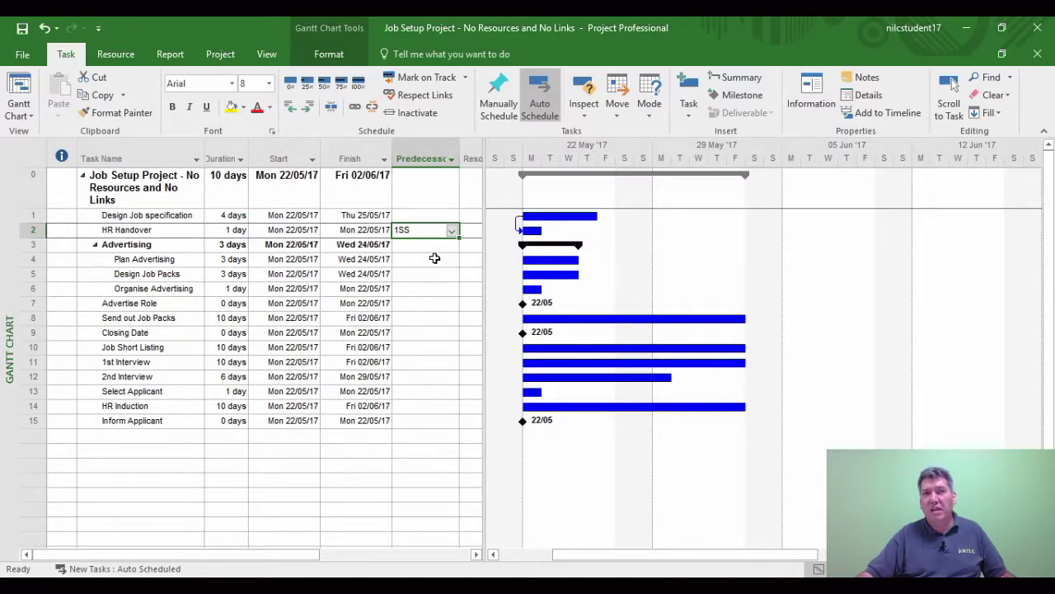
{"action": "left_click_drag", "start_coordinate": [486, 256], "coordinate": [463, 256]}
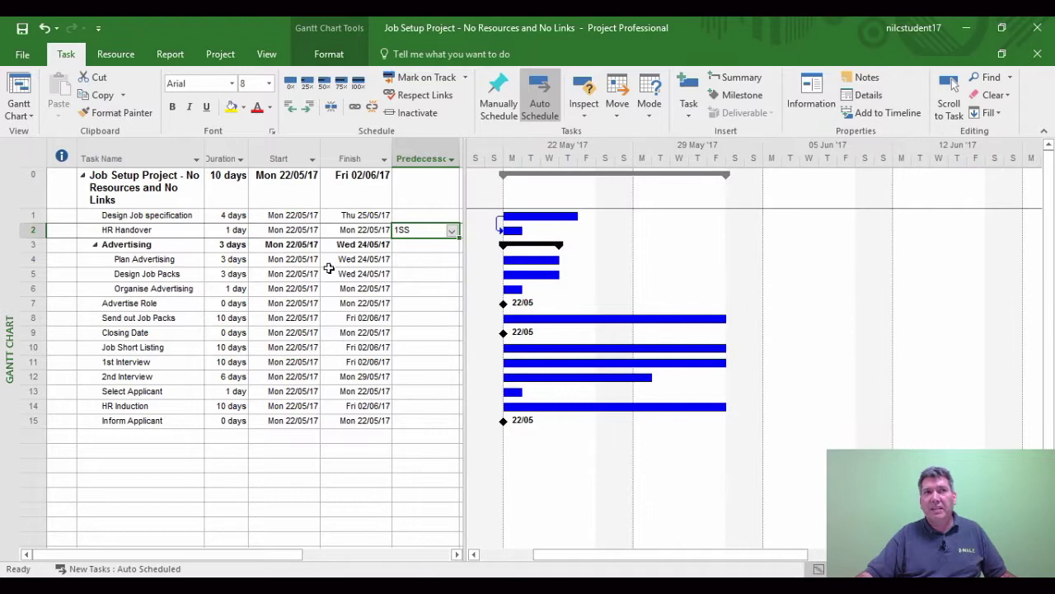
{"action": "double_click", "coordinate": [132, 231]}
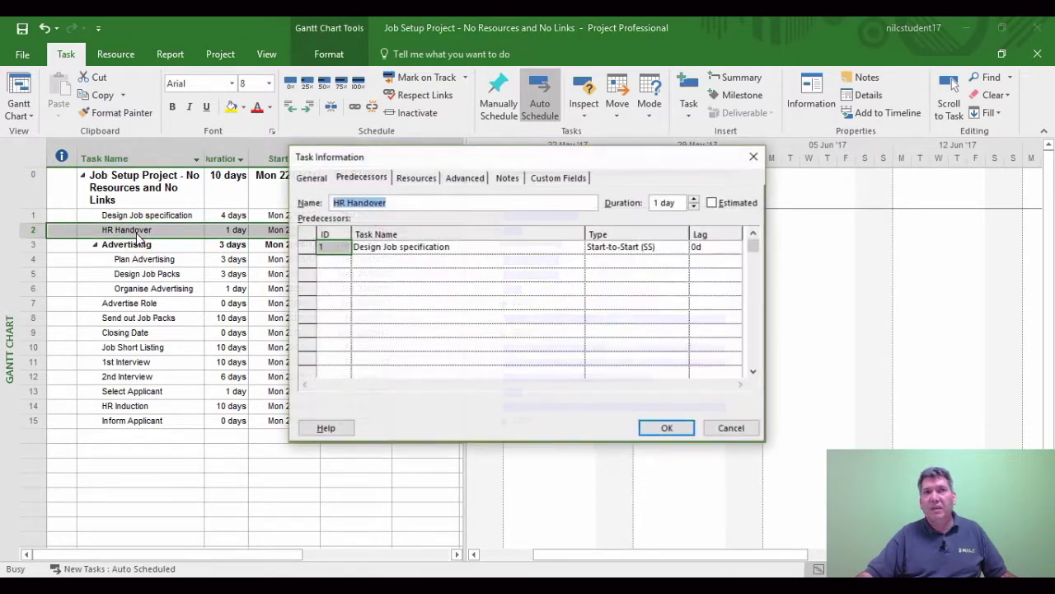
Remove the Start-to-Start link by setting HR Handover's link type to (None)
{"action": "left_click", "coordinate": [636, 248]}
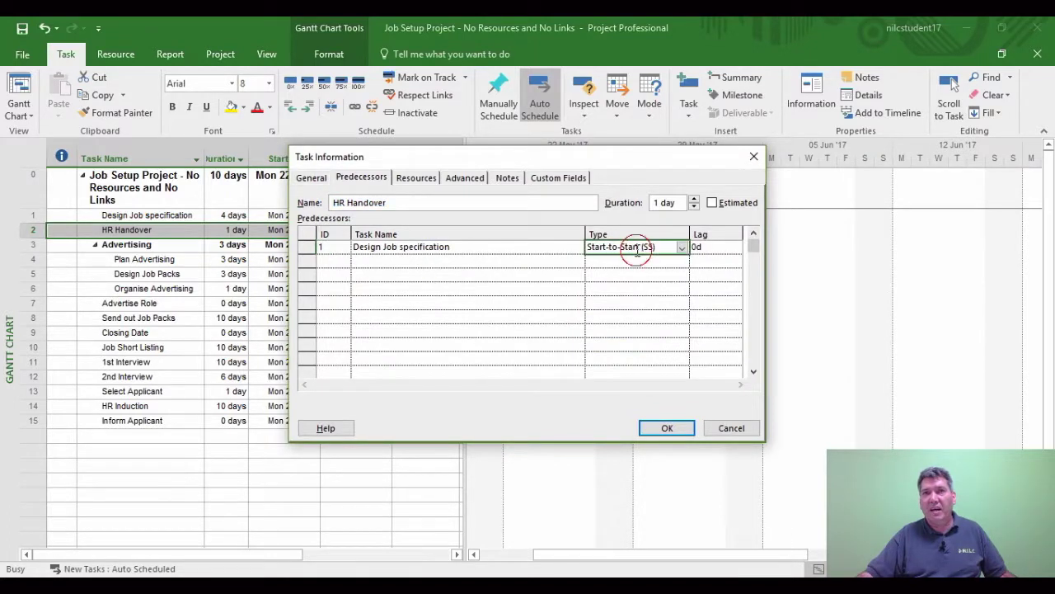
{"action": "left_click", "coordinate": [682, 248]}
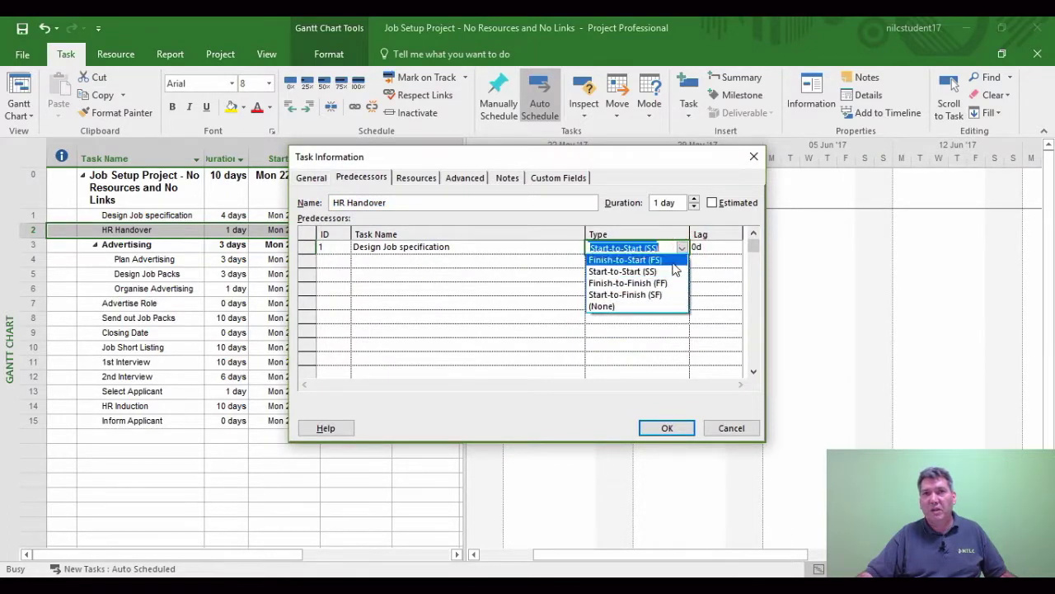
{"action": "left_click", "coordinate": [611, 305]}
{"action": "left_click", "coordinate": [667, 428]}
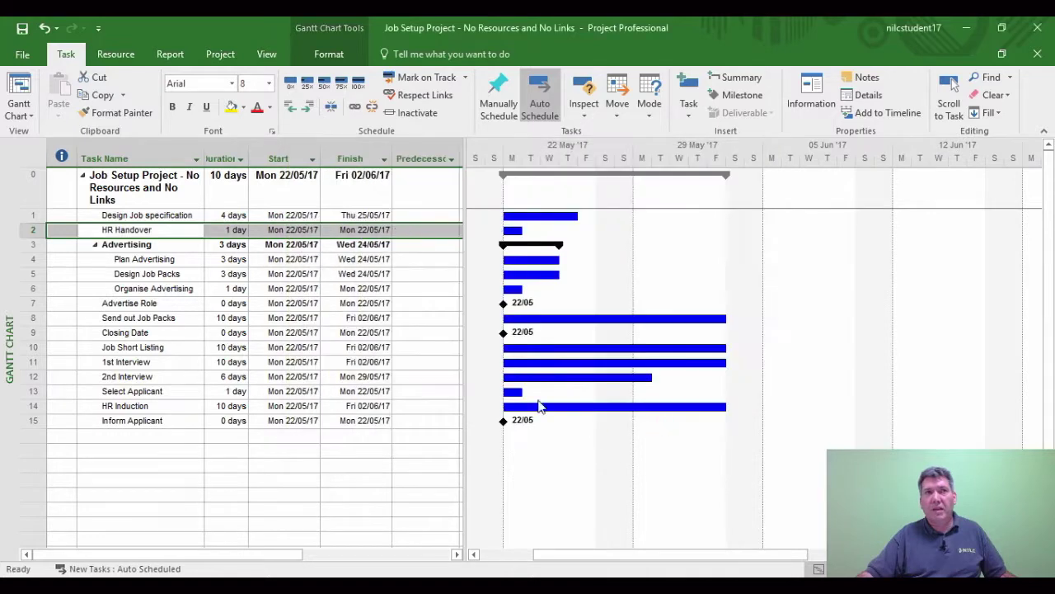
Re-add Design Job specification (ID 1) as HR Handover's Finish-to-Finish (FF) predecessor
{"action": "double_click", "coordinate": [155, 231]}
{"action": "left_click", "coordinate": [373, 257]}
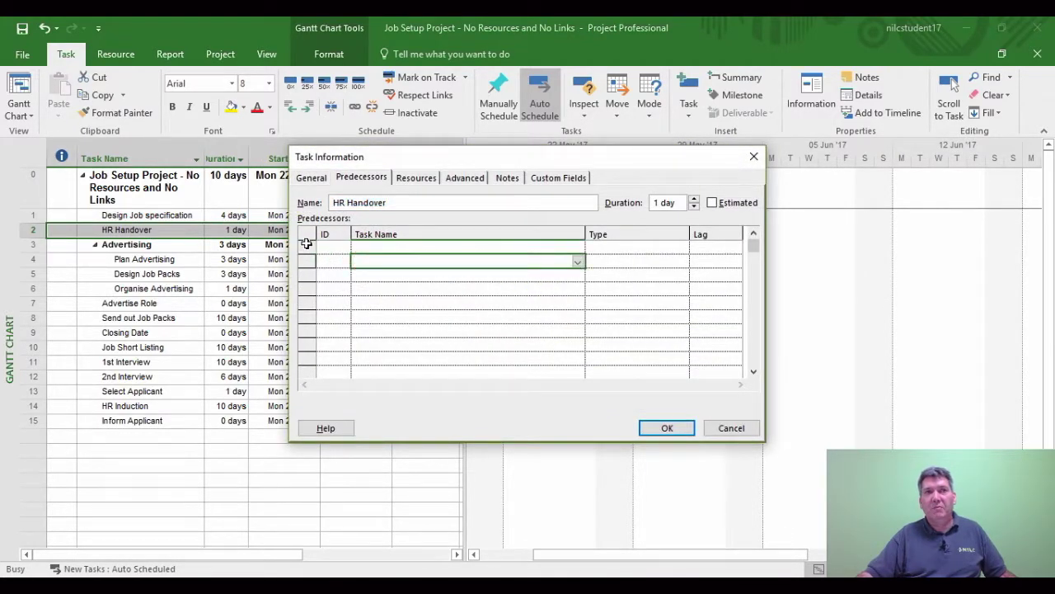
{"action": "left_click", "coordinate": [329, 249]}
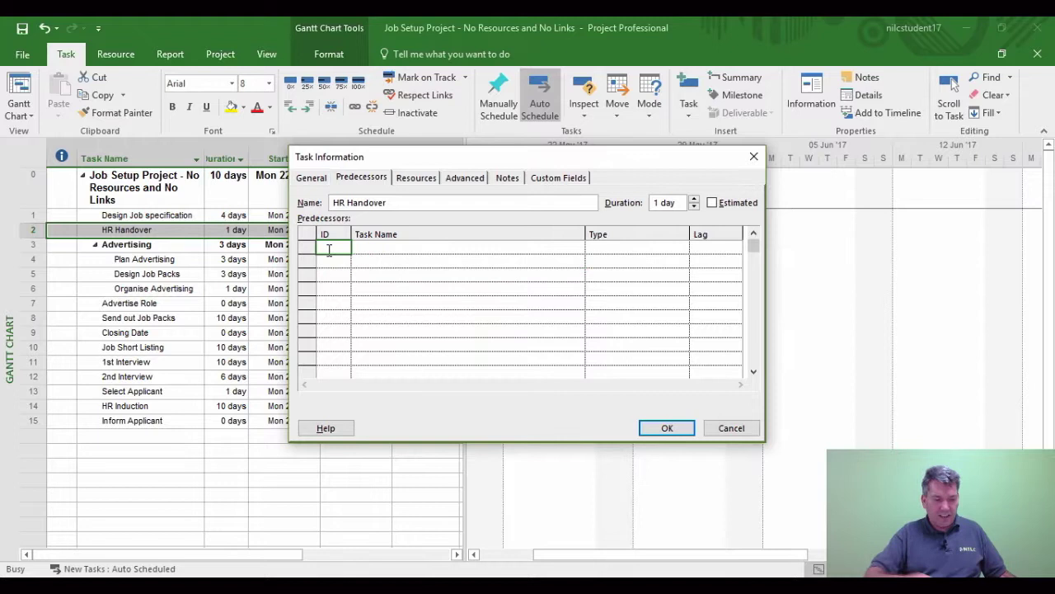
{"action": "type", "text": "1"}
{"action": "left_click", "coordinate": [389, 250]}
{"action": "left_click", "coordinate": [655, 248]}
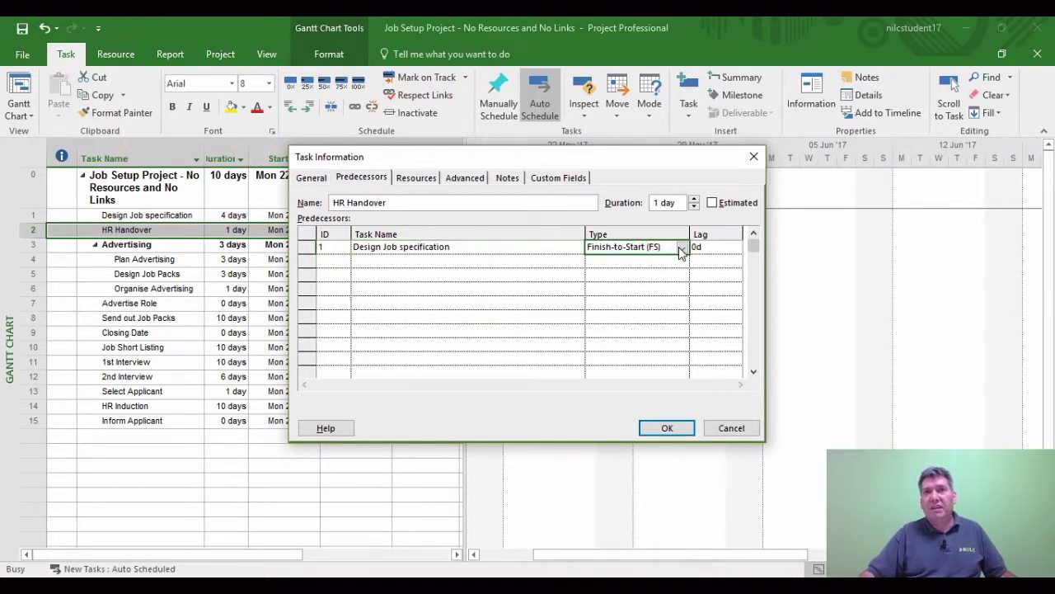
{"action": "left_click", "coordinate": [682, 248]}
{"action": "left_click", "coordinate": [648, 284]}
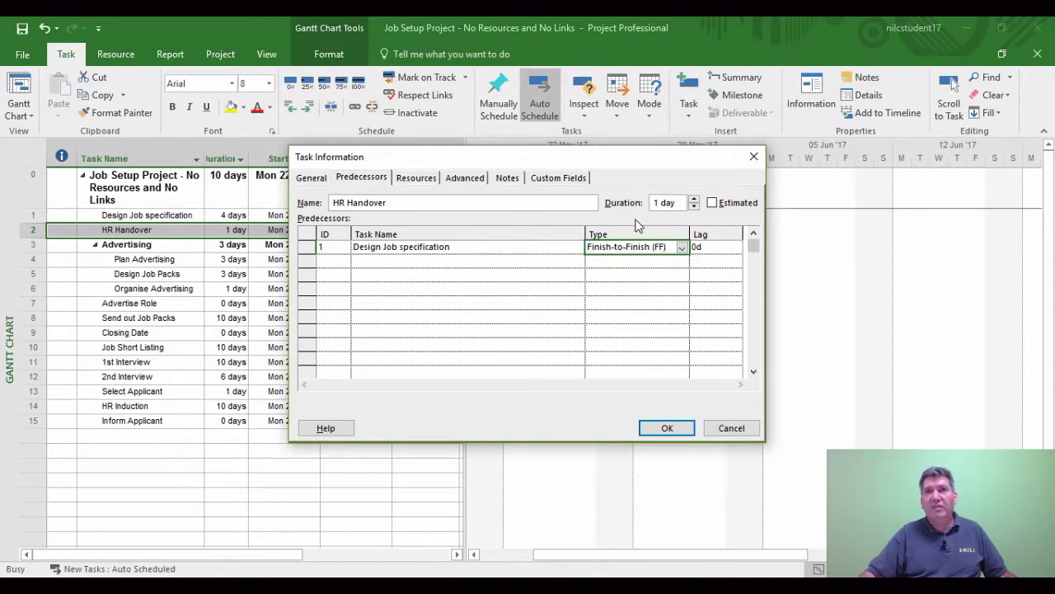
{"action": "left_click_drag", "start_coordinate": [616, 161], "coordinate": [777, 254]}
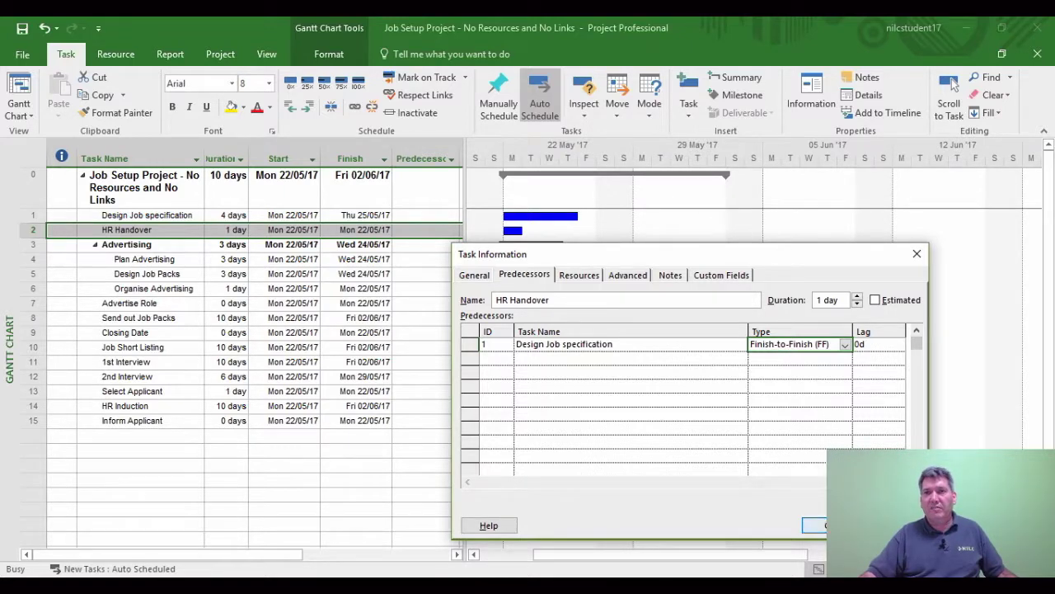
{"action": "left_click", "coordinate": [821, 525]}
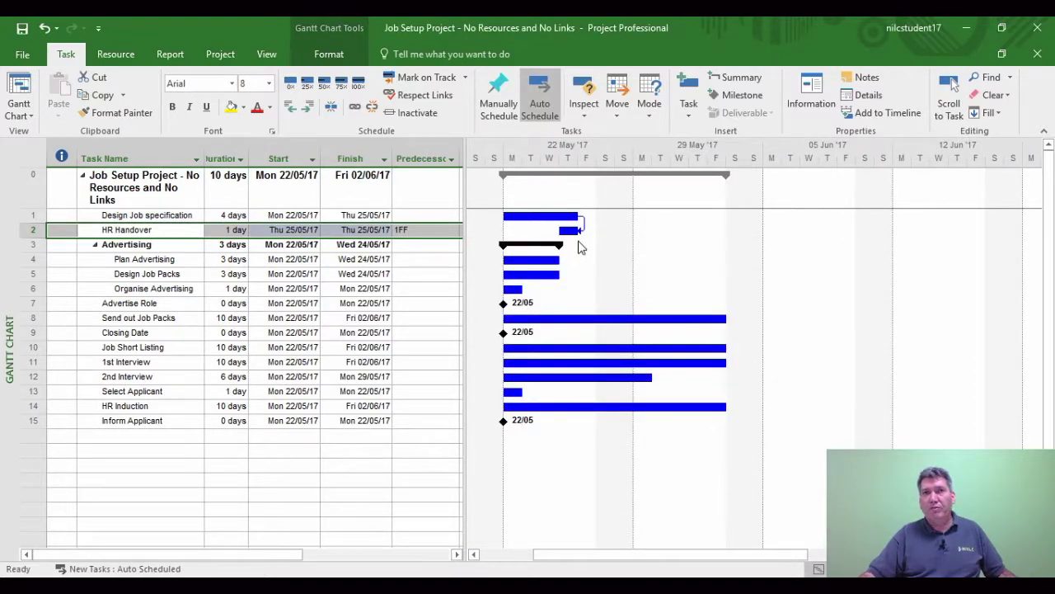
{"action": "left_click", "coordinate": [397, 234]}
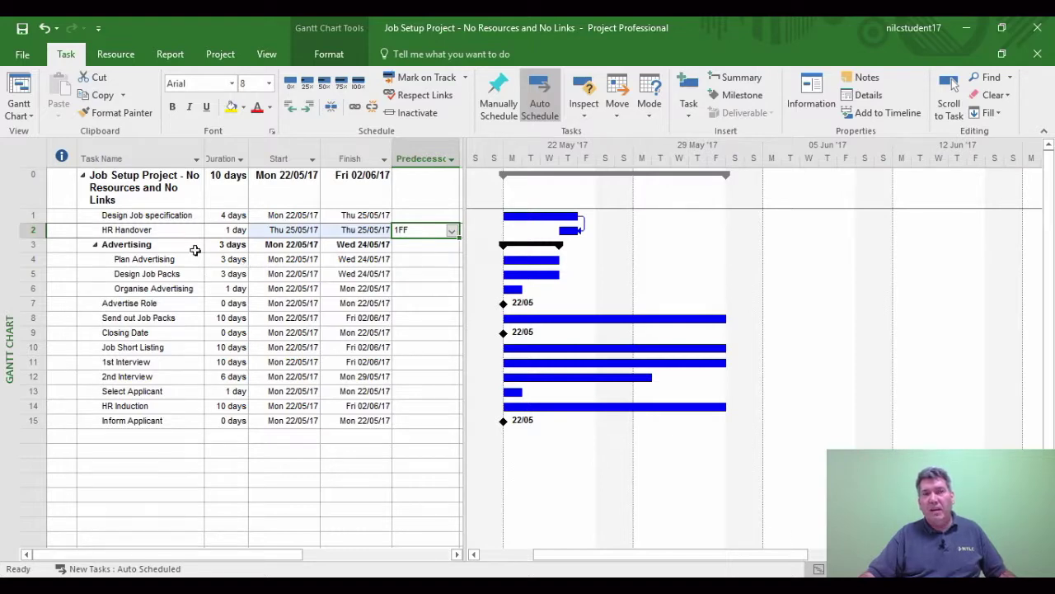
Remove HR Handover's Finish-to-Finish link by setting its type to (None)
{"action": "double_click", "coordinate": [152, 232]}
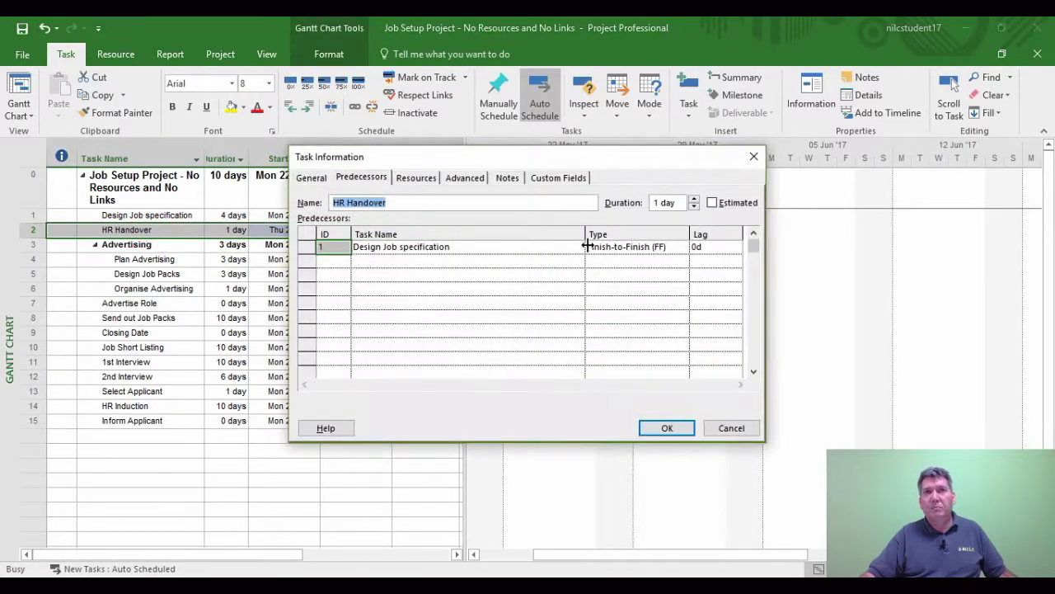
{"action": "left_click", "coordinate": [635, 248]}
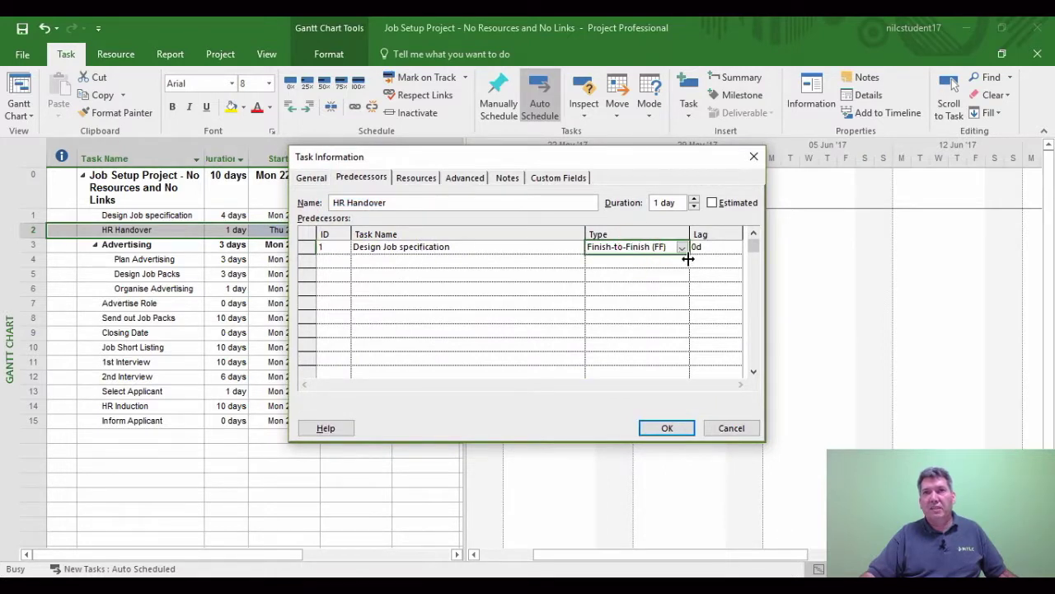
{"action": "left_click", "coordinate": [682, 248]}
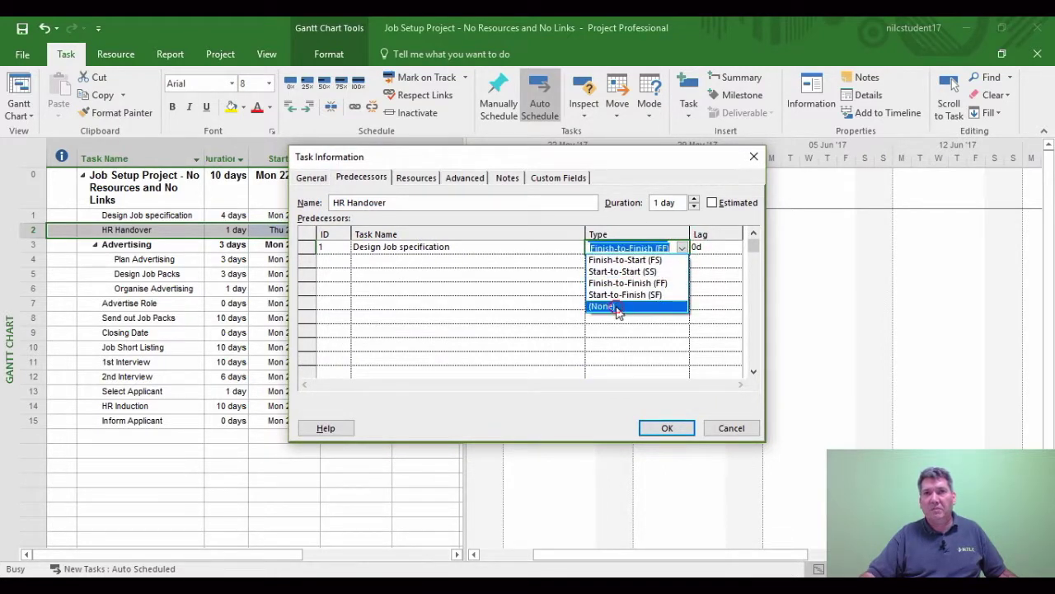
{"action": "left_click", "coordinate": [616, 305]}
{"action": "left_click", "coordinate": [664, 427]}
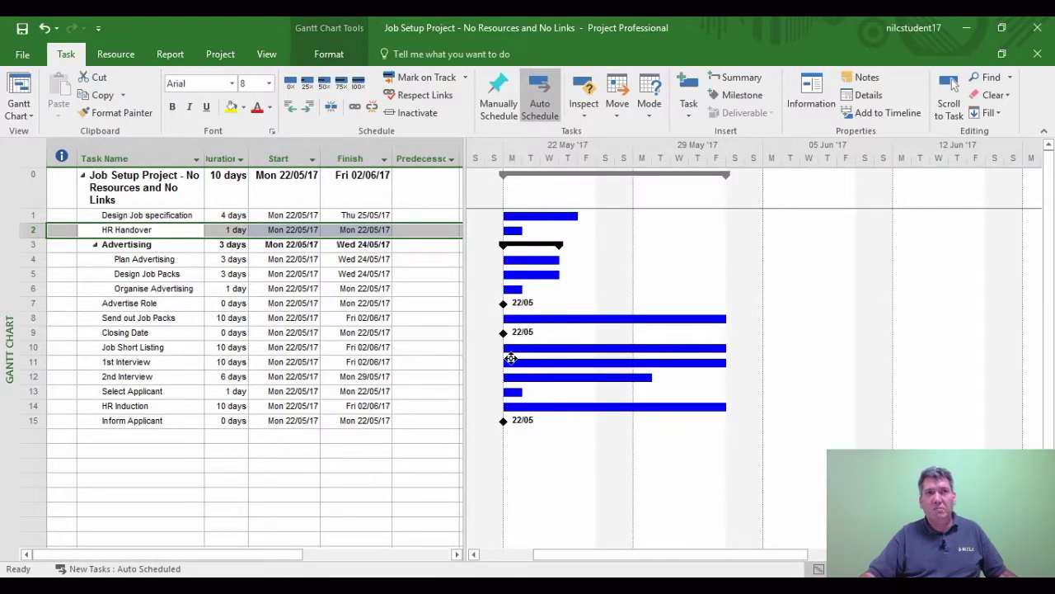
{"action": "left_click", "coordinate": [180, 434]}
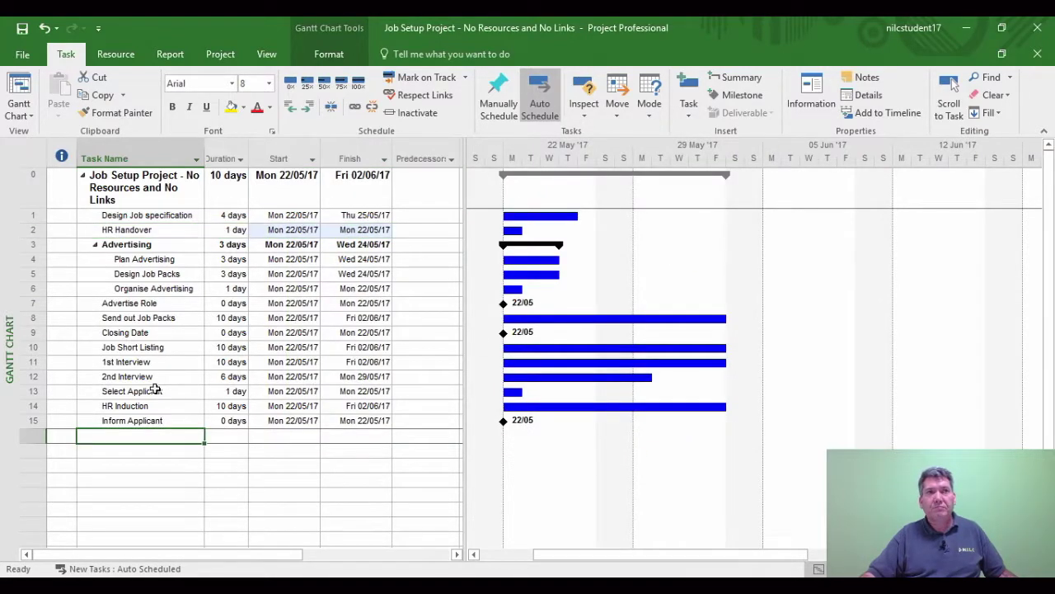
Add Design Job specification (ID 1) as HR Handover's Start-to-Finish (SF) predecessor
{"action": "double_click", "coordinate": [150, 231]}
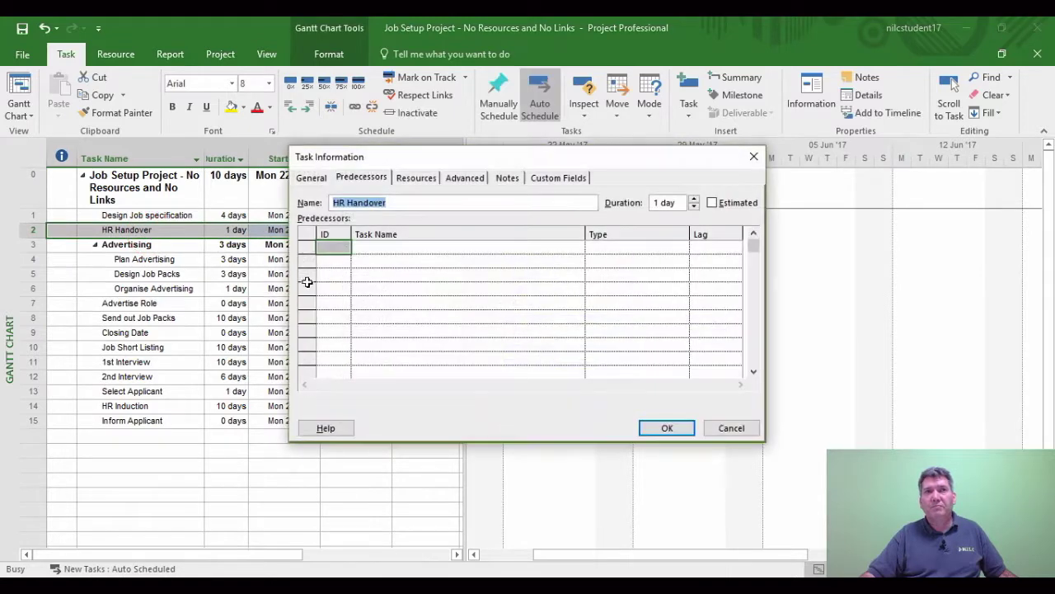
{"action": "left_click", "coordinate": [376, 256]}
{"action": "left_click", "coordinate": [330, 245]}
{"action": "type", "text": "1"}
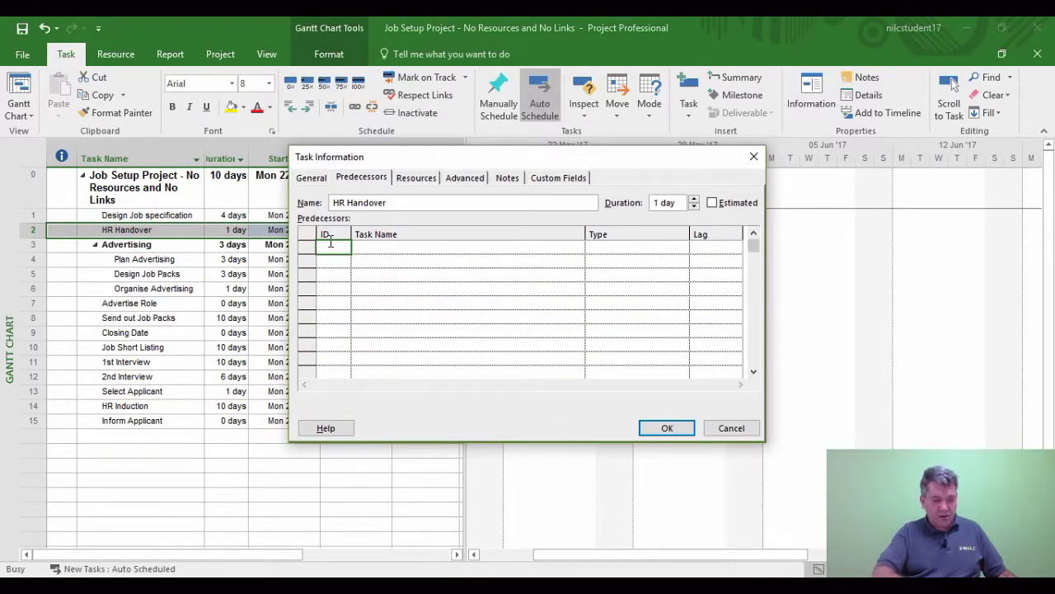
{"action": "left_click", "coordinate": [421, 248]}
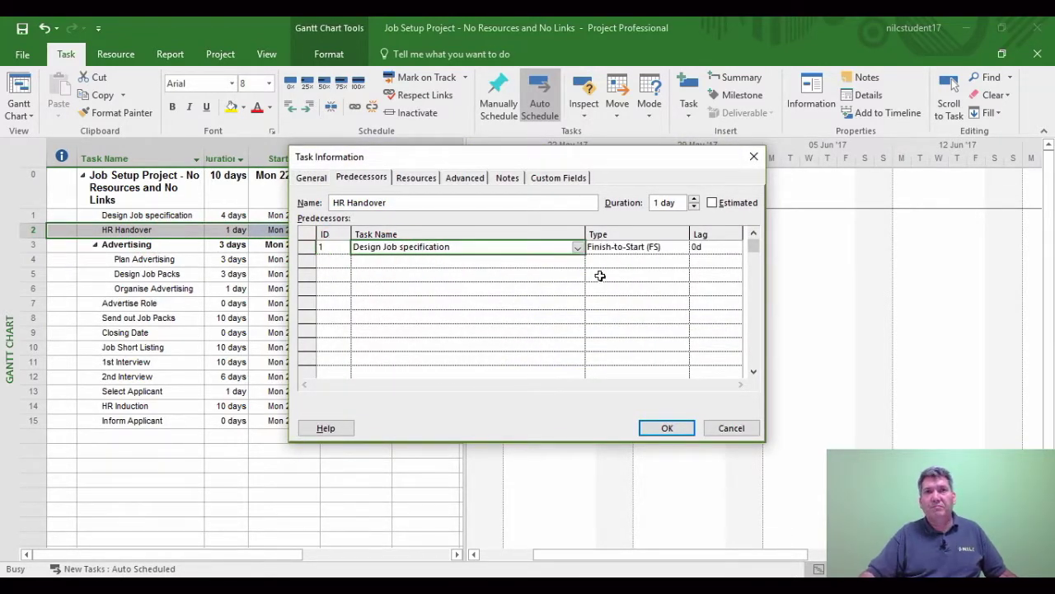
{"action": "left_click", "coordinate": [628, 245]}
{"action": "left_click", "coordinate": [682, 248]}
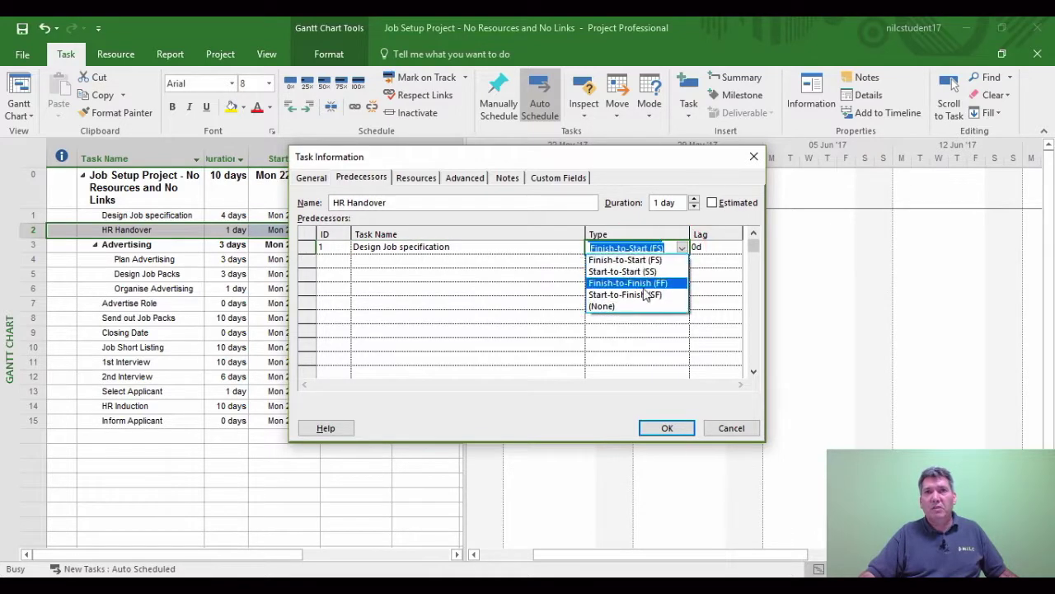
{"action": "left_click", "coordinate": [633, 295]}
{"action": "left_click_drag", "start_coordinate": [611, 159], "coordinate": [789, 261]}
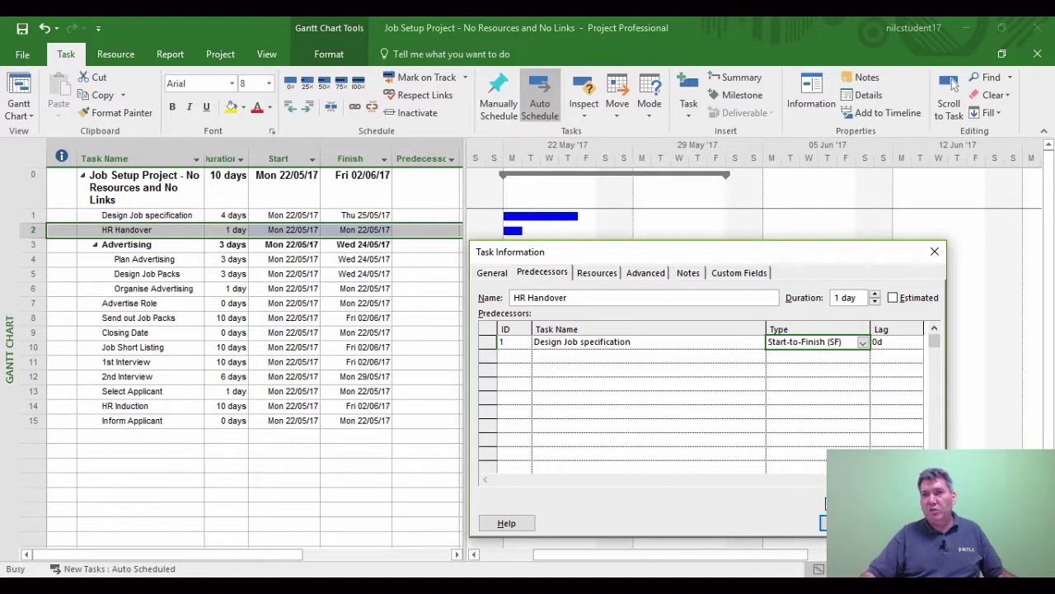
Apply the SF link, accepting HR Handover's move to Fri 19/05/17 before the project start
{"action": "left_click", "coordinate": [853, 523]}
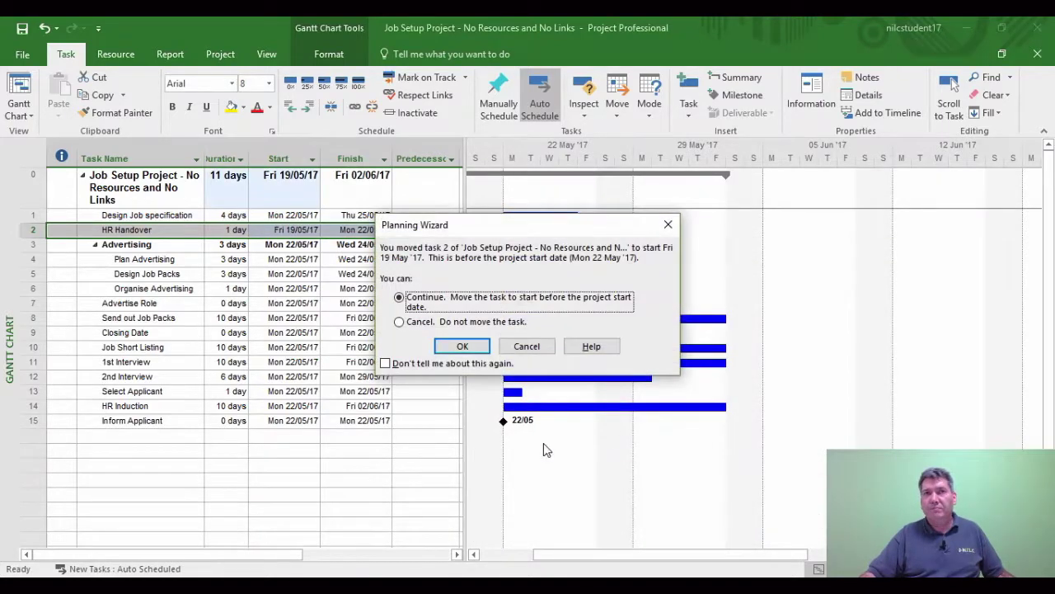
{"action": "left_click_drag", "start_coordinate": [502, 224], "coordinate": [578, 294]}
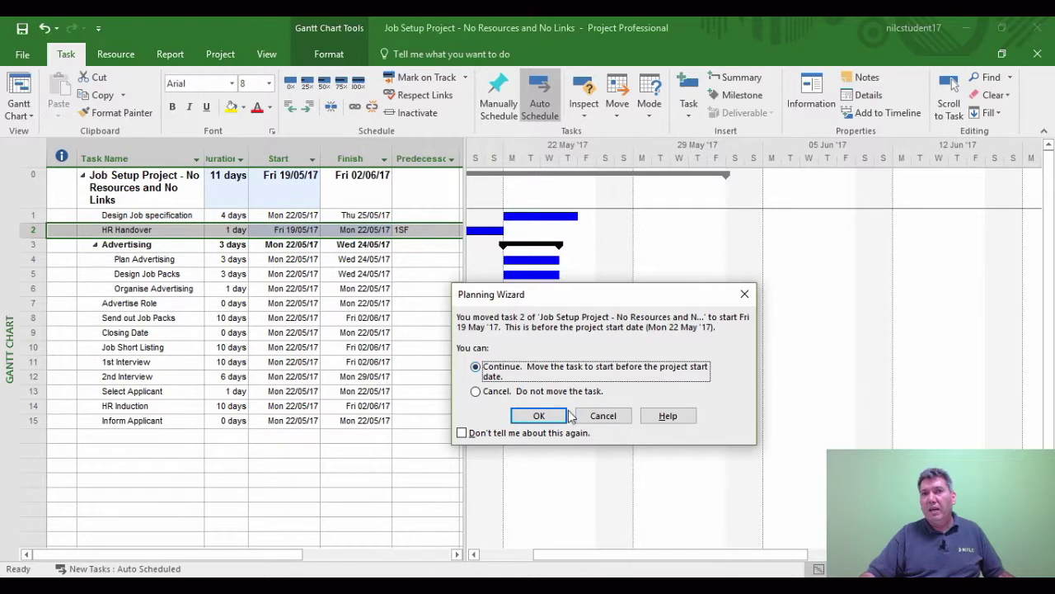
{"action": "left_click", "coordinate": [538, 417]}
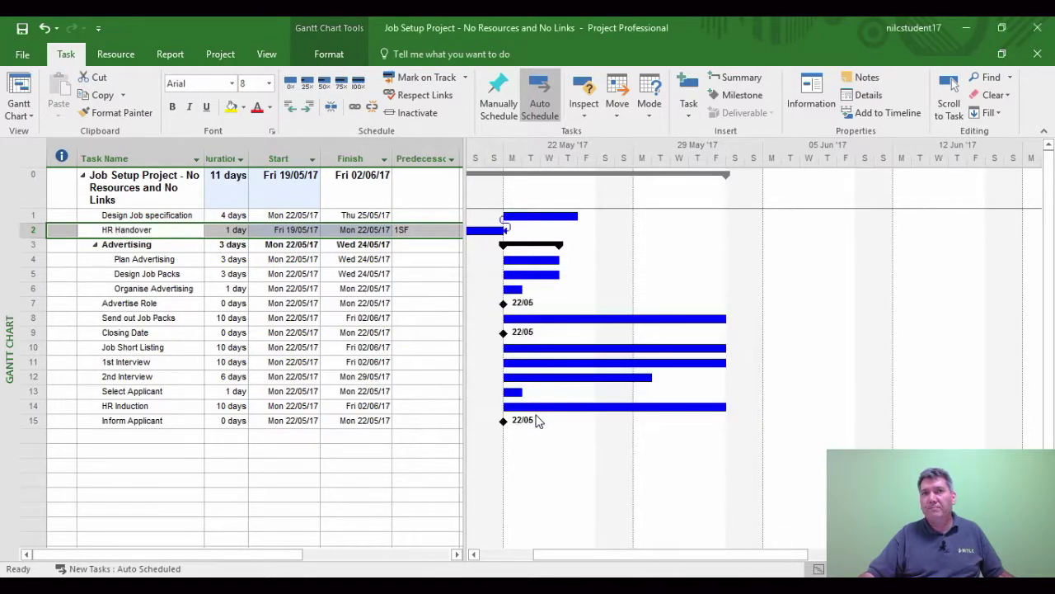
{"action": "left_click", "coordinate": [473, 554]}
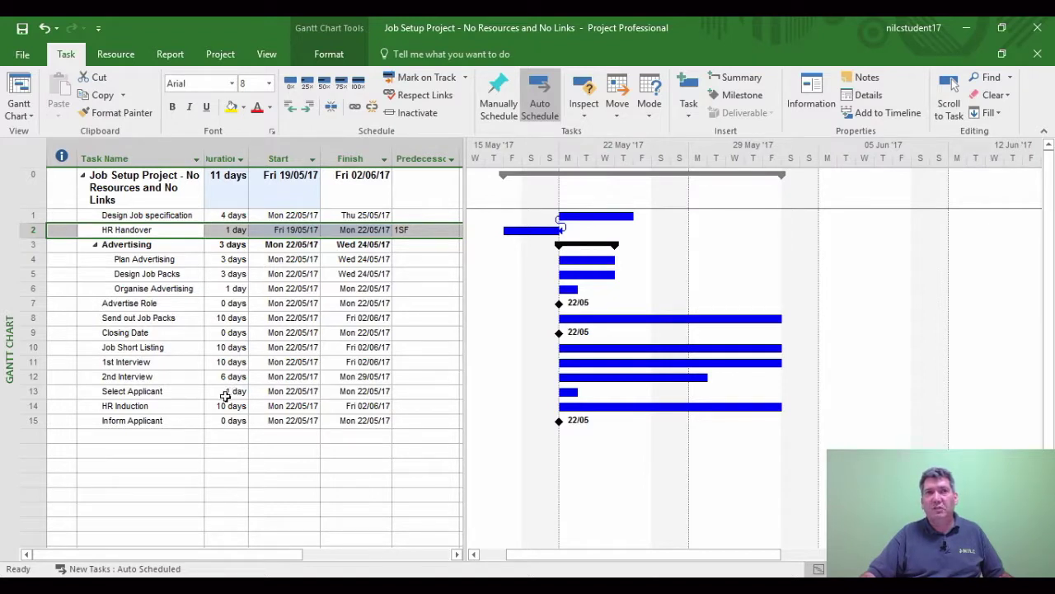
{"action": "double_click", "coordinate": [138, 231]}
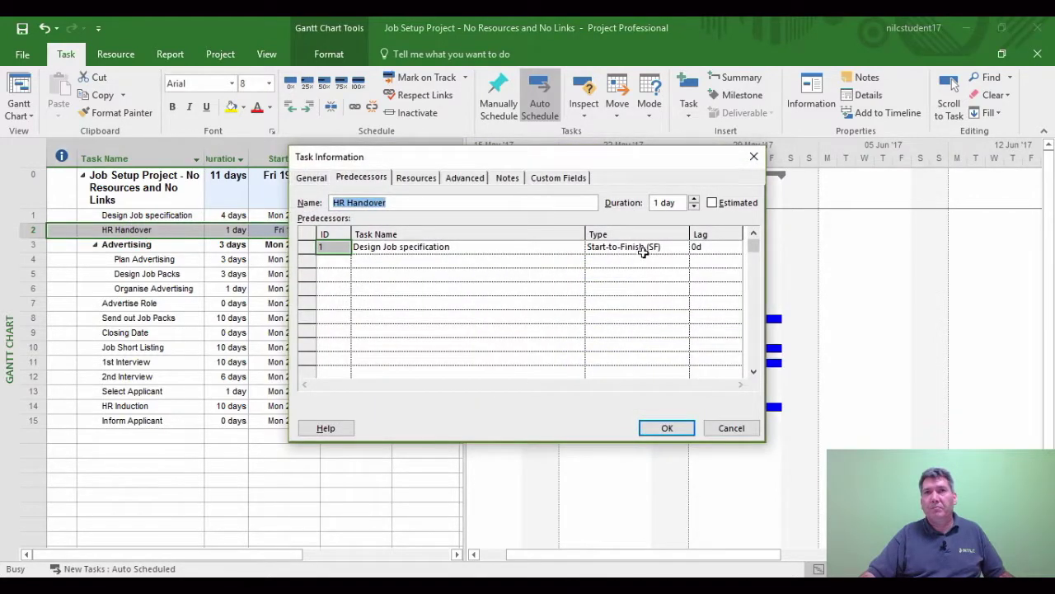
Set HR Handover's link type to (None) so it returns to Mon 22/05/17
{"action": "left_click", "coordinate": [643, 251]}
{"action": "left_click", "coordinate": [682, 249]}
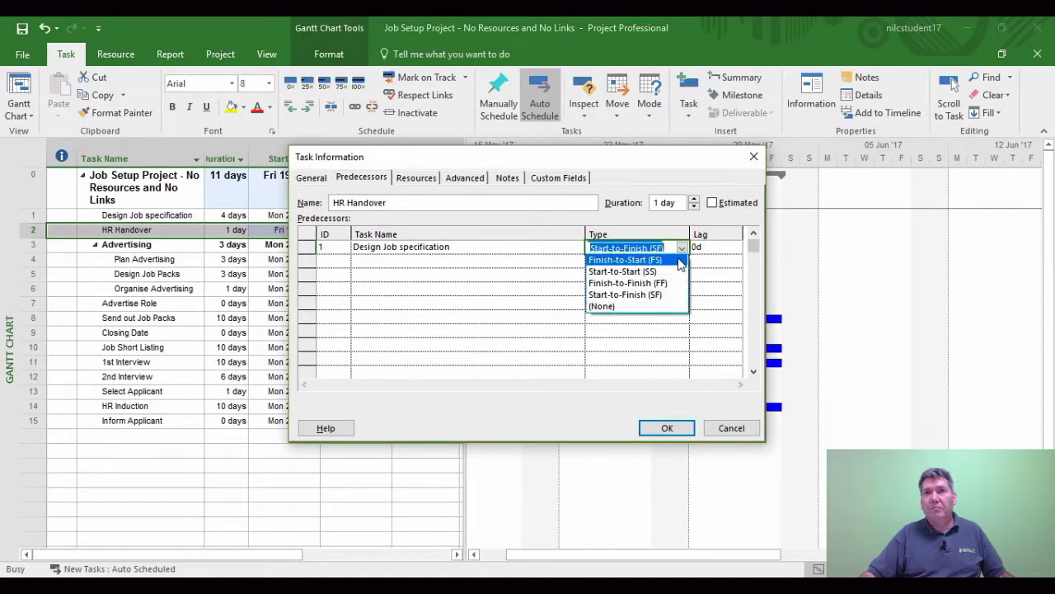
{"action": "left_click", "coordinate": [626, 306]}
{"action": "left_click", "coordinate": [669, 428]}
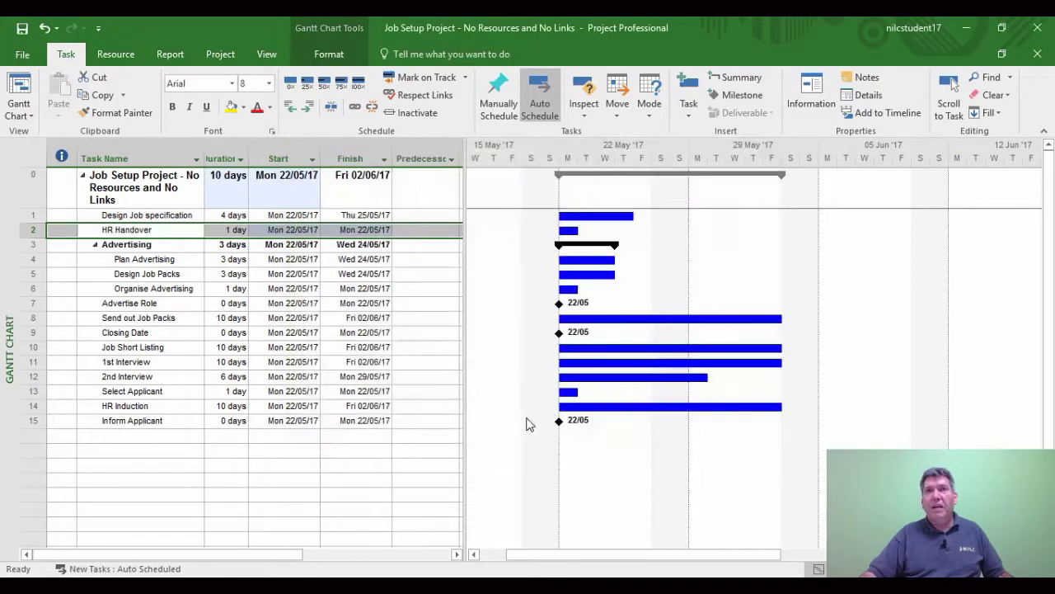
{"action": "left_click", "coordinate": [368, 480]}
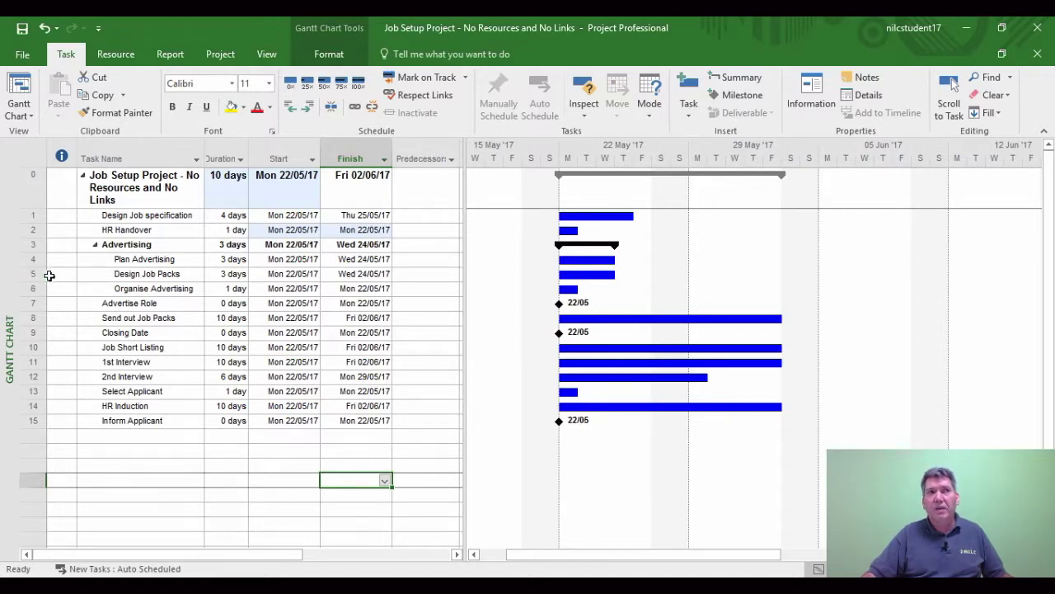
Select all 15 tasks and chain them Finish-to-Start with Link the Selected Tasks
{"action": "left_click", "coordinate": [35, 146]}
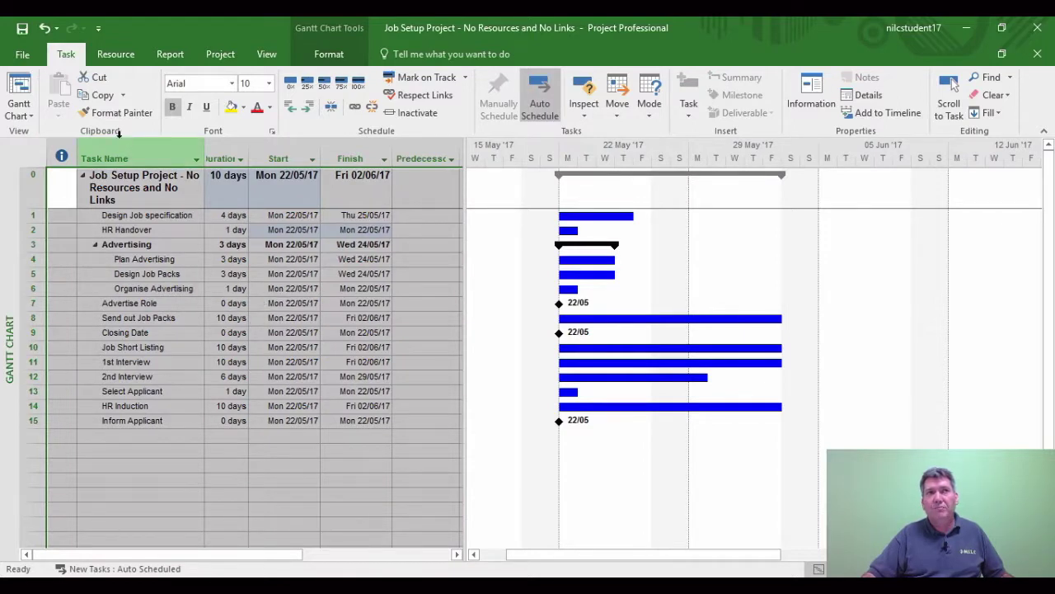
{"action": "left_click", "coordinate": [356, 107]}
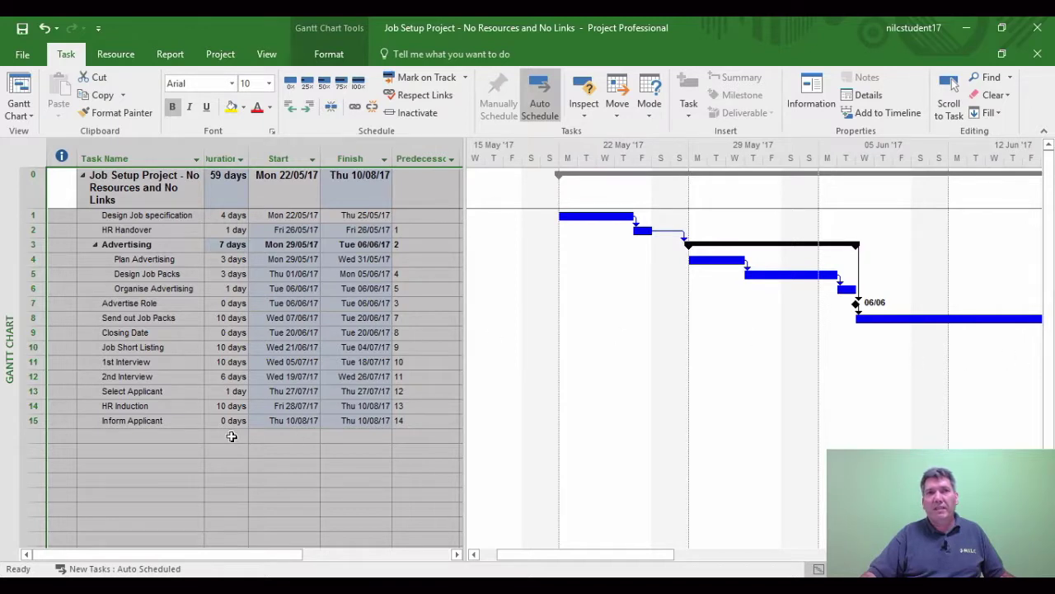
{"action": "left_click", "coordinate": [145, 442]}
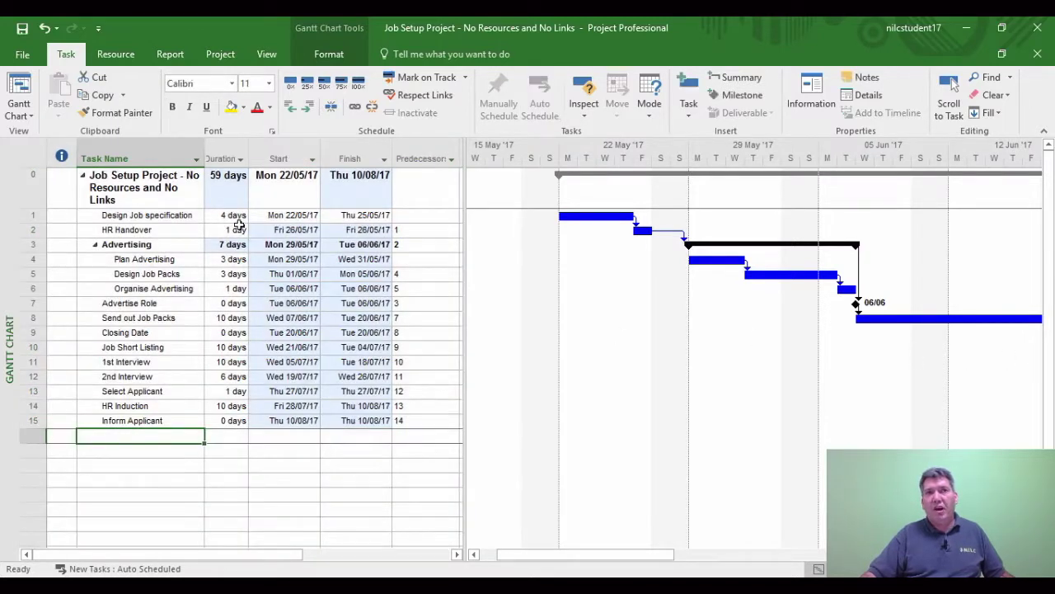